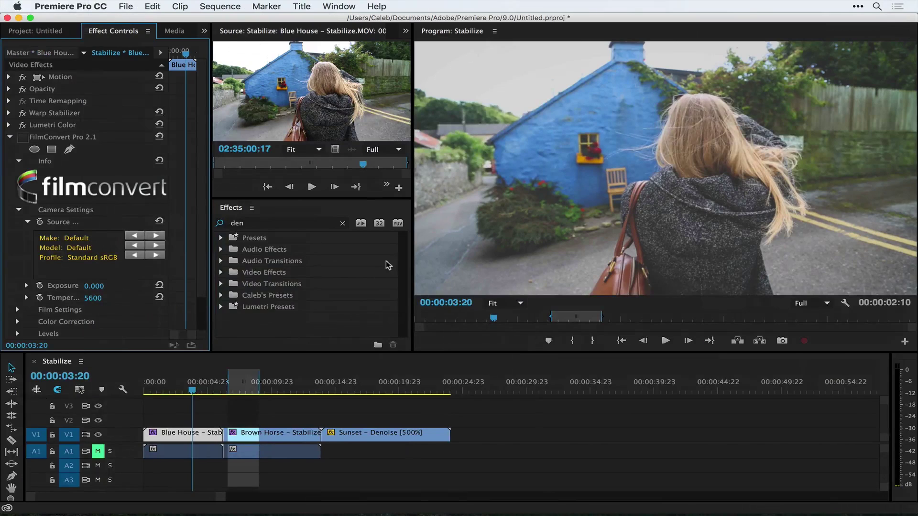
Search the effects for "film" and enable FilmConvert Pro 2.1 on the Blue House clip
double_click(301, 223)
type("f")
type("ilm")
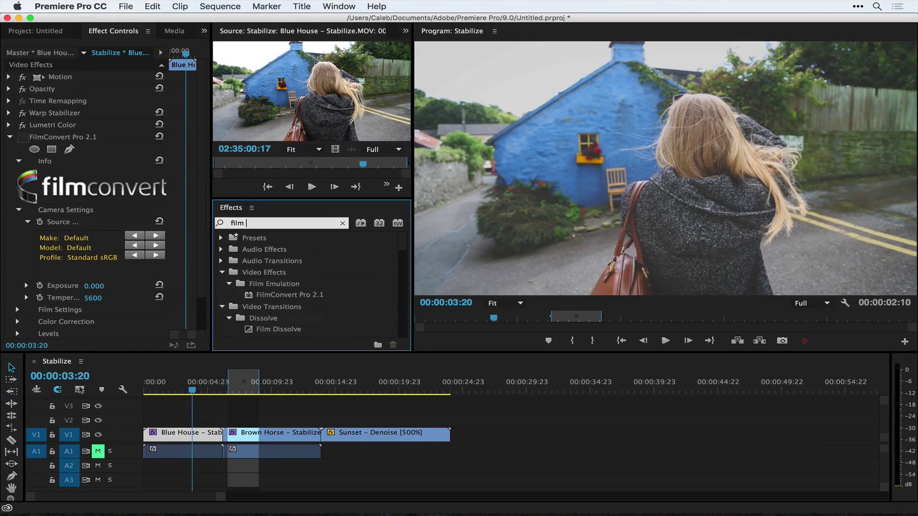
left_click(250, 296)
left_click_drag(252, 298, 181, 434)
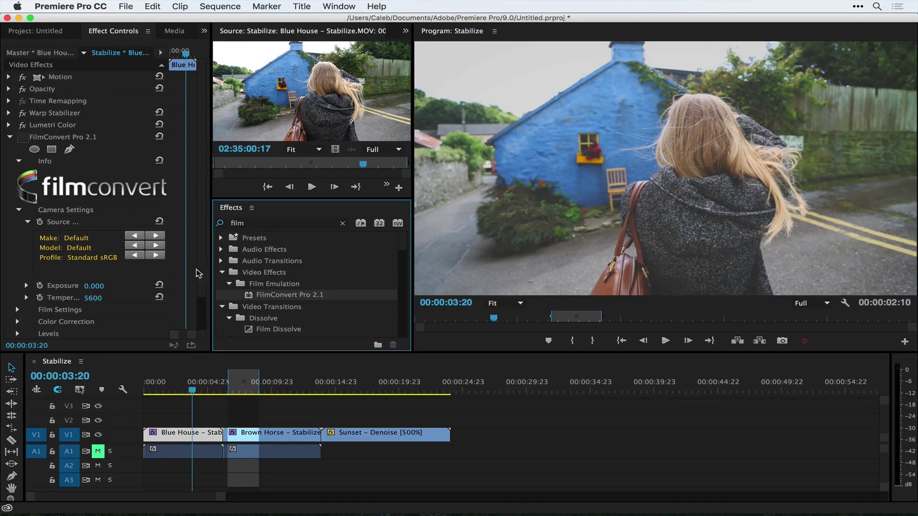
left_click(22, 139)
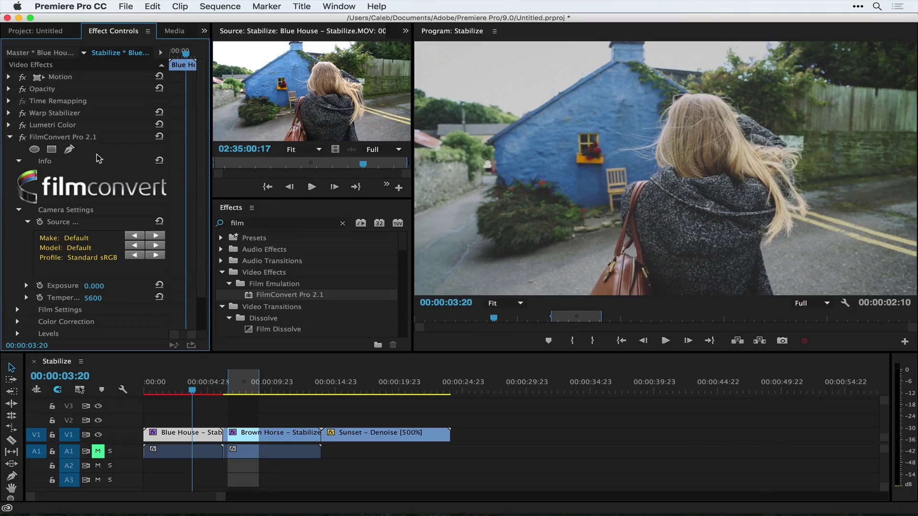
Enlarge the effect controls and set FilmConvert's source camera to make Canon and model 5D mkIII
key("grave")
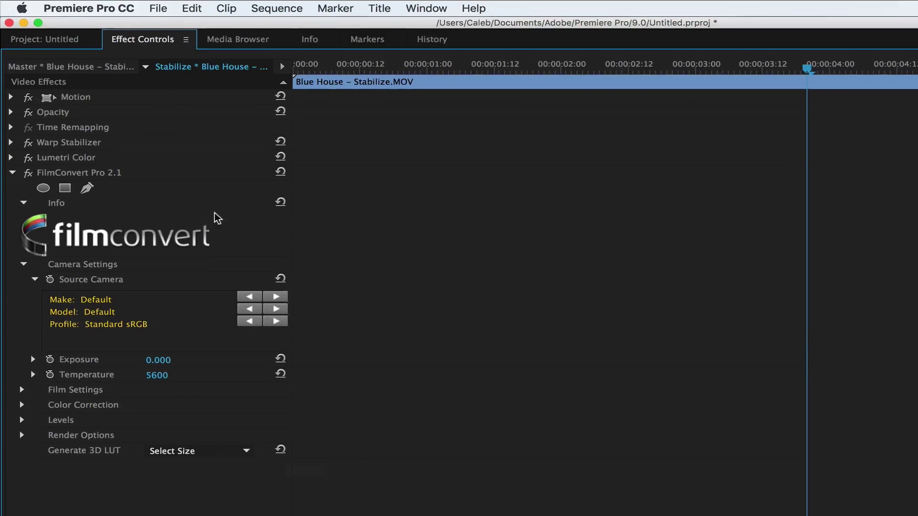
left_click(272, 297)
left_click(272, 298)
left_click(272, 297)
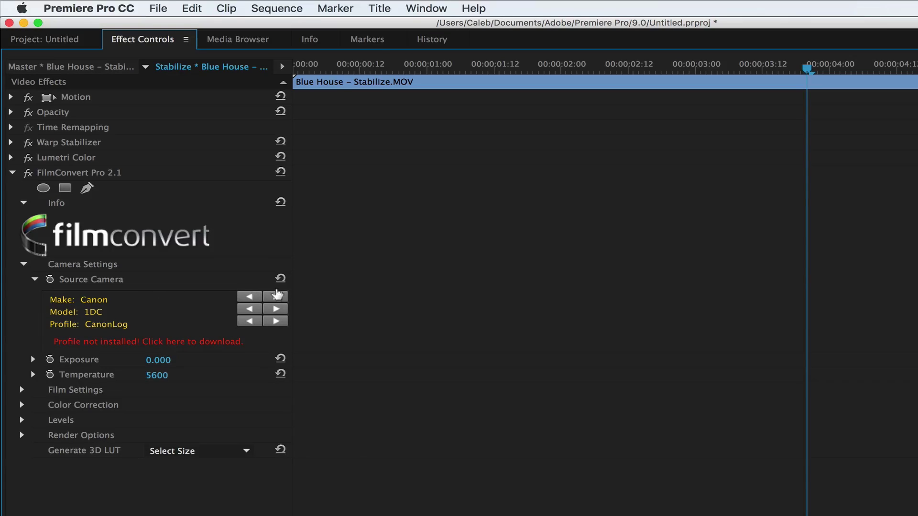
left_click(275, 309)
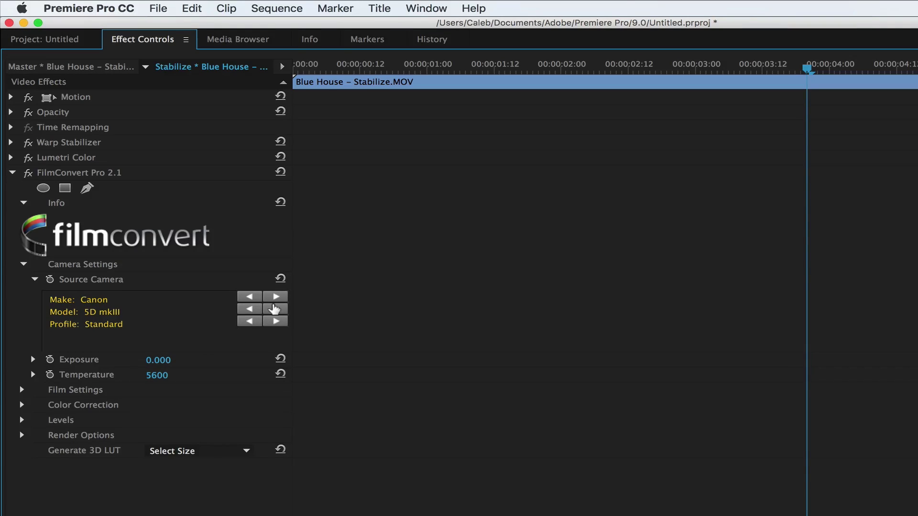
Cycle through the available 5D mkIII camera profiles and return to the Standard profile
left_click(276, 322)
left_click(276, 322)
left_click(249, 321)
left_click(249, 322)
left_click(267, 321)
left_click(267, 322)
left_click(267, 321)
left_click(267, 322)
left_click(267, 322)
left_click(249, 321)
left_click(249, 322)
left_click(249, 322)
left_click(249, 321)
left_click(249, 321)
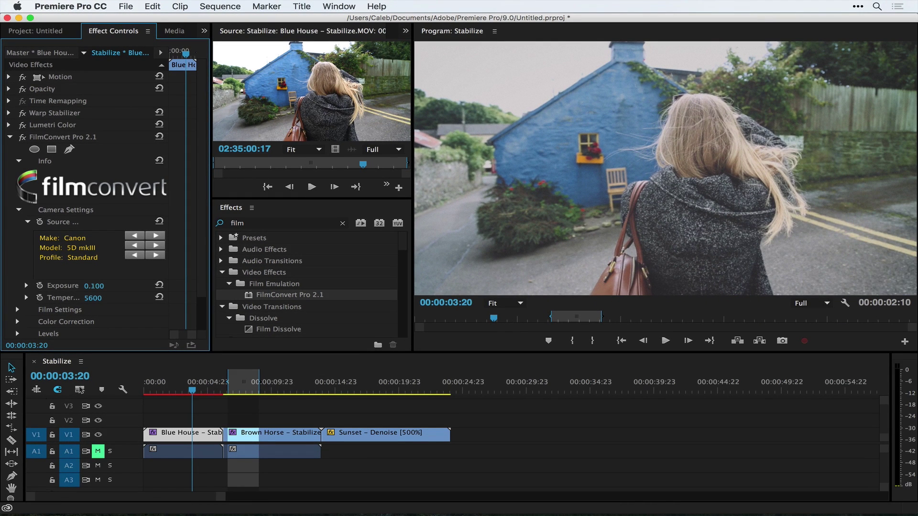
Try FilmConvert's exposure adjustment and a temperature of 7000, and restore them to 0.000 and 5600
mouse_move(97, 285)
left_mouse_down()
mouse_move(116, 285)
mouse_move(101, 287)
left_mouse_up()
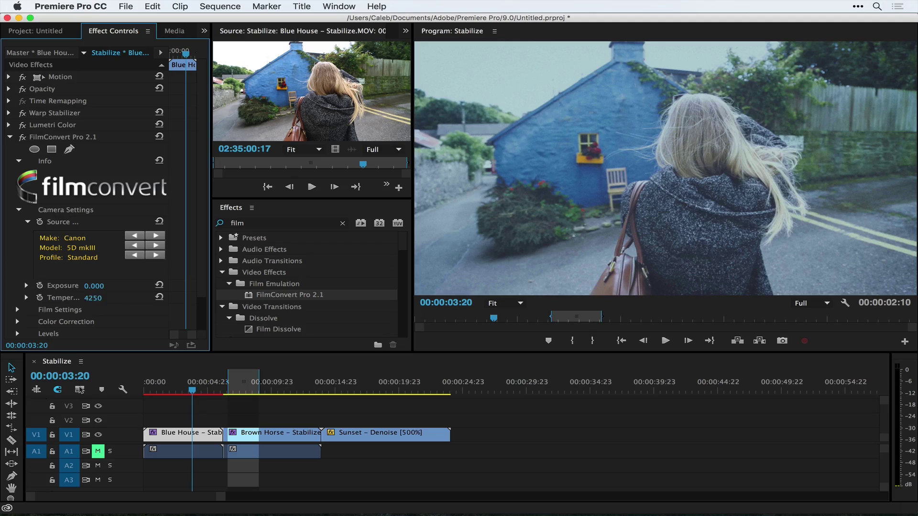
left_click(99, 298)
key("Return")
left_click(99, 297)
type("7000")
key("Return")
left_click(99, 297)
key("Return")
Expand Film Settings, collapse Camera Settings and Info, and widen the effect controls area
left_click(18, 310)
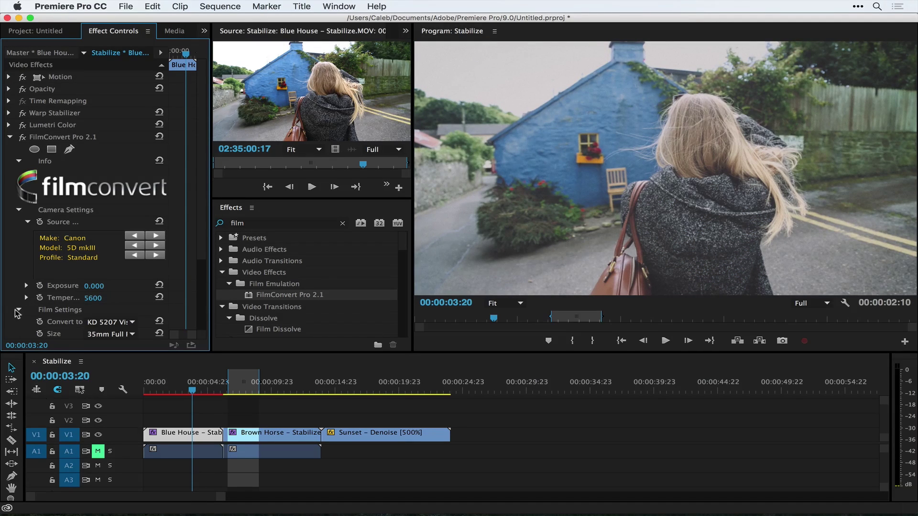
left_click(18, 211)
left_click(19, 161)
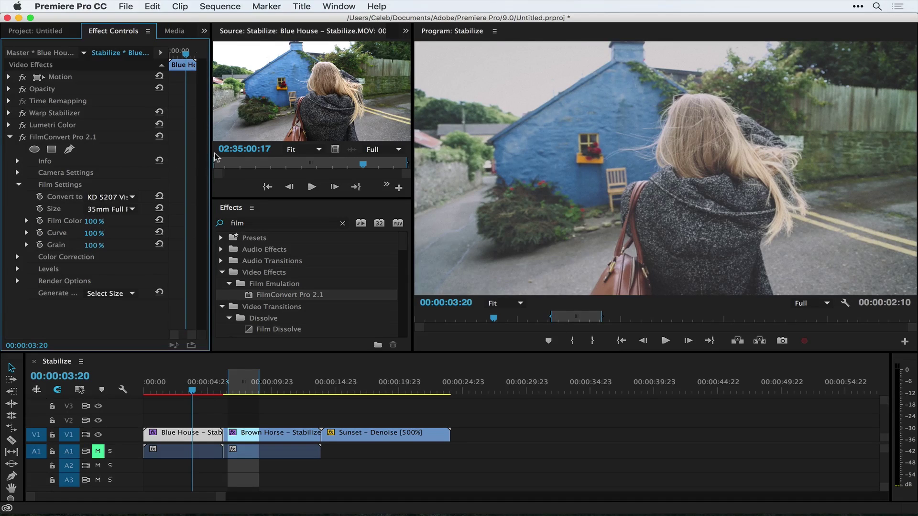
left_click_drag(211, 156, 304, 153)
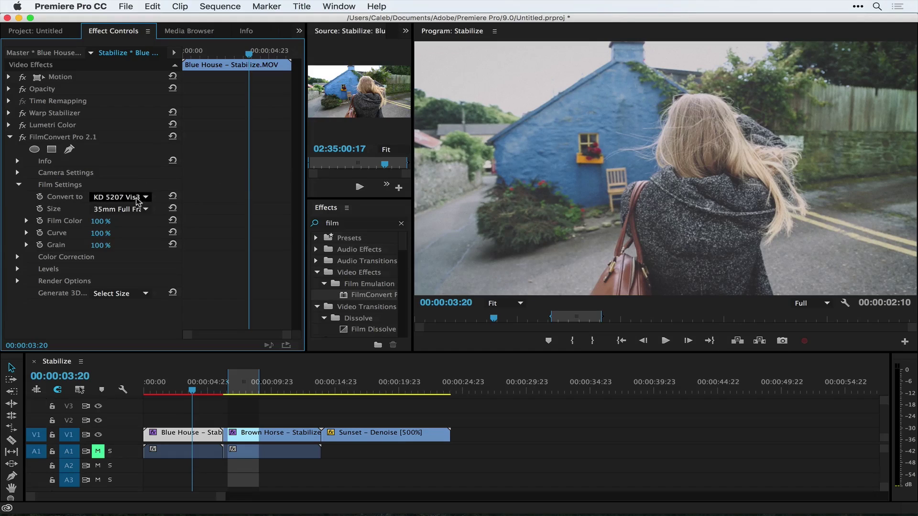
Try the FJ Prov 100, FJ H400 Pro and FJ H160s Pro film stocks on the Blue House clip
left_click(137, 200)
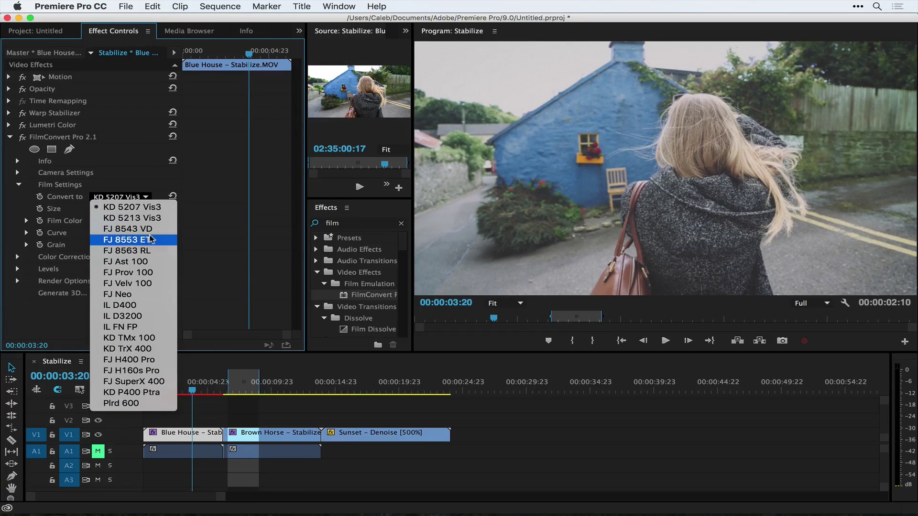
left_click(131, 272)
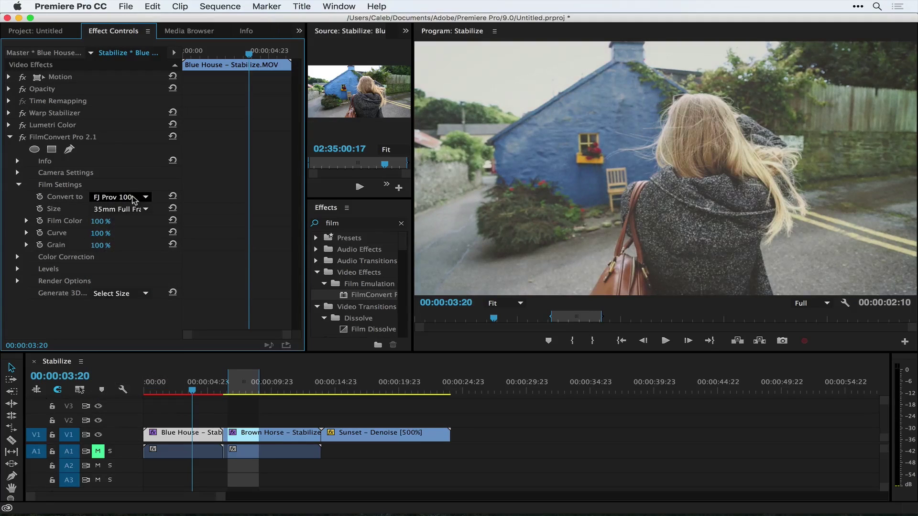
left_click(134, 200)
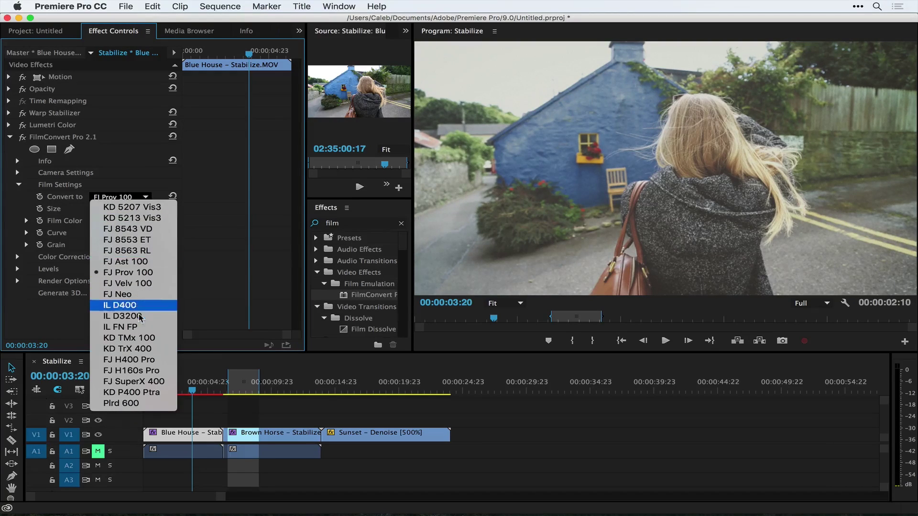
left_click(154, 359)
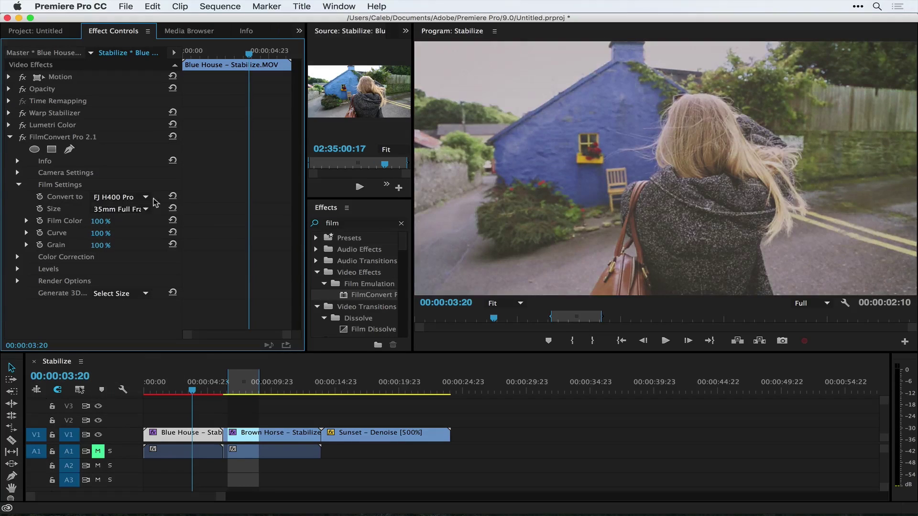
left_click(154, 201)
left_click(109, 366)
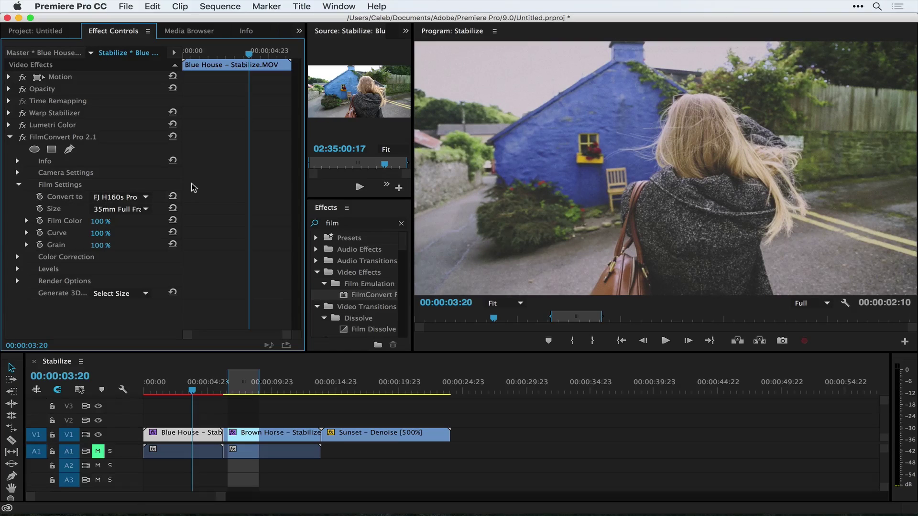
Try the 8mm film size on a rendered preview section and restore the size to 35mm Full Frame
left_click(142, 209)
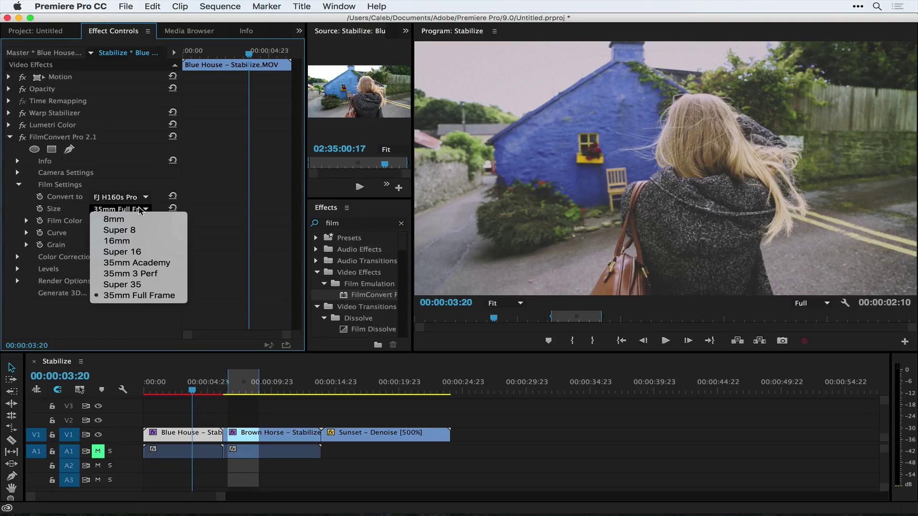
left_click(127, 221)
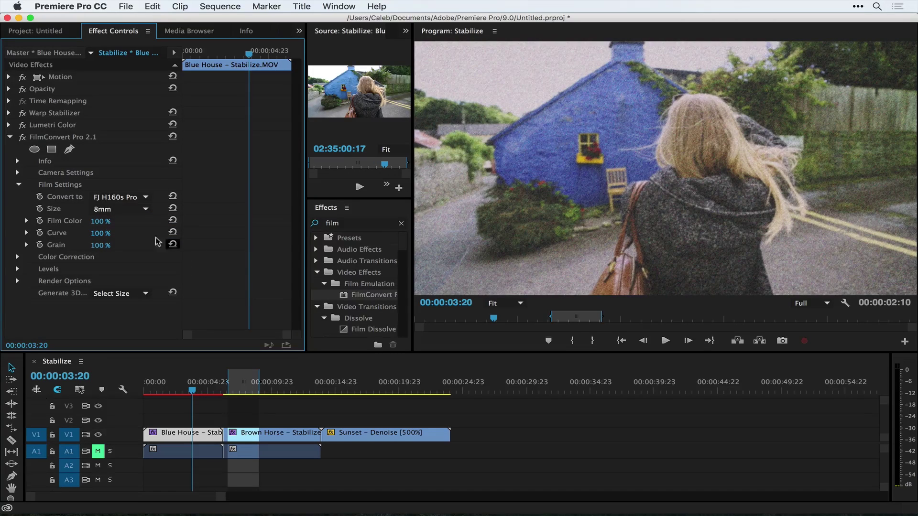
mouse_move(192, 391)
left_mouse_down()
mouse_move(162, 391)
mouse_move(190, 389)
left_mouse_up()
key("Return")
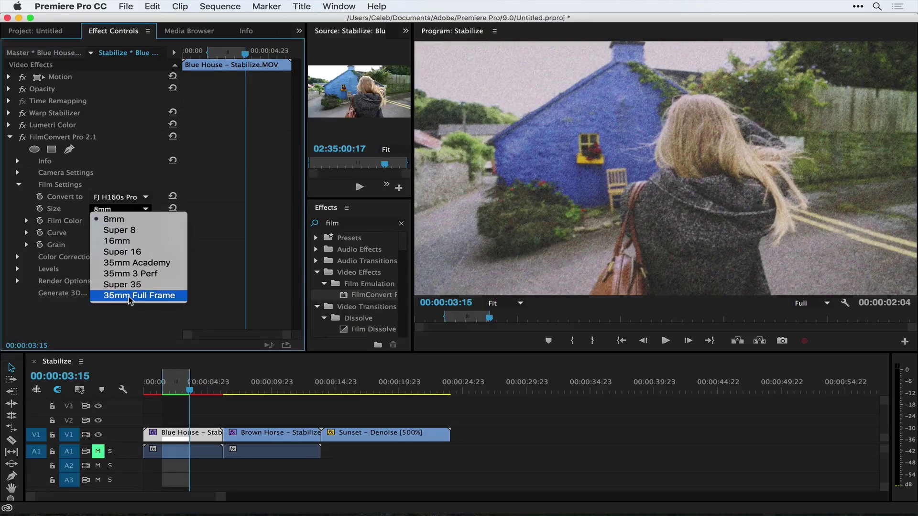
left_click(130, 296)
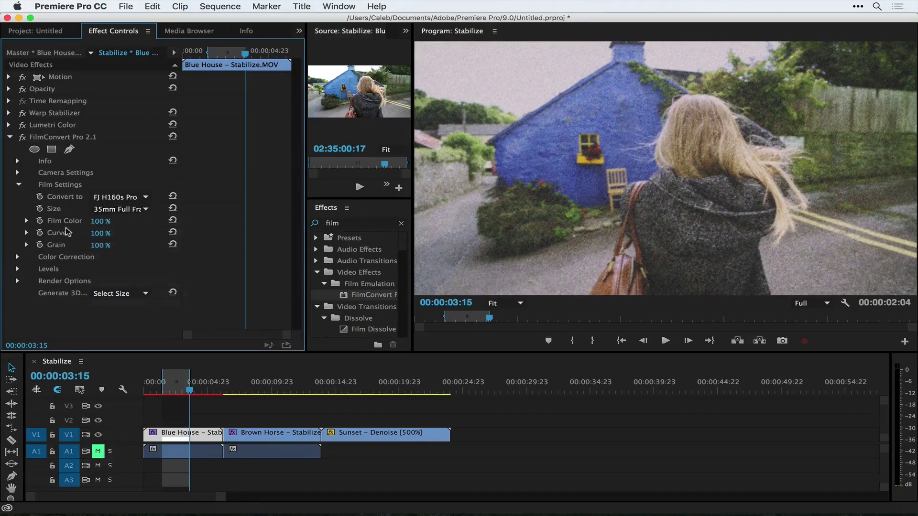
Reveal the Film Color, Curve and Grain sliders and lower Grain to 0%
left_click(26, 221)
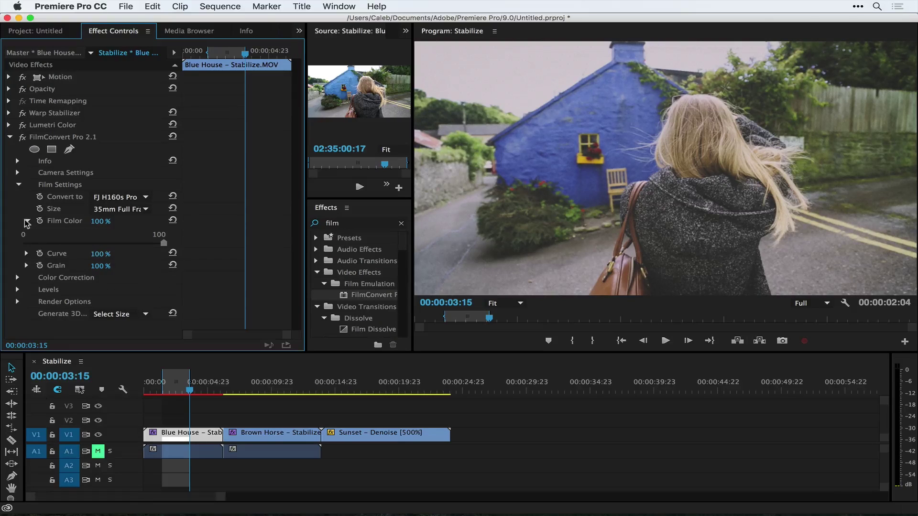
left_click(26, 254)
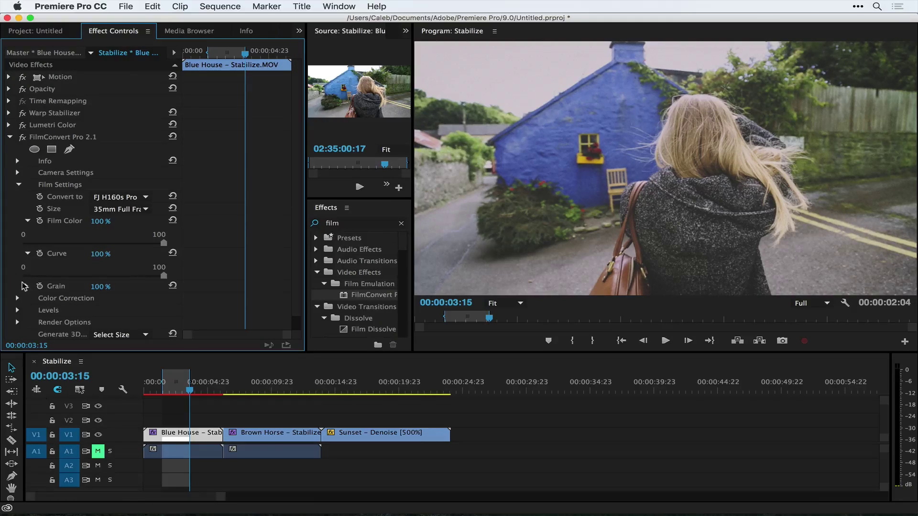
left_click(27, 287)
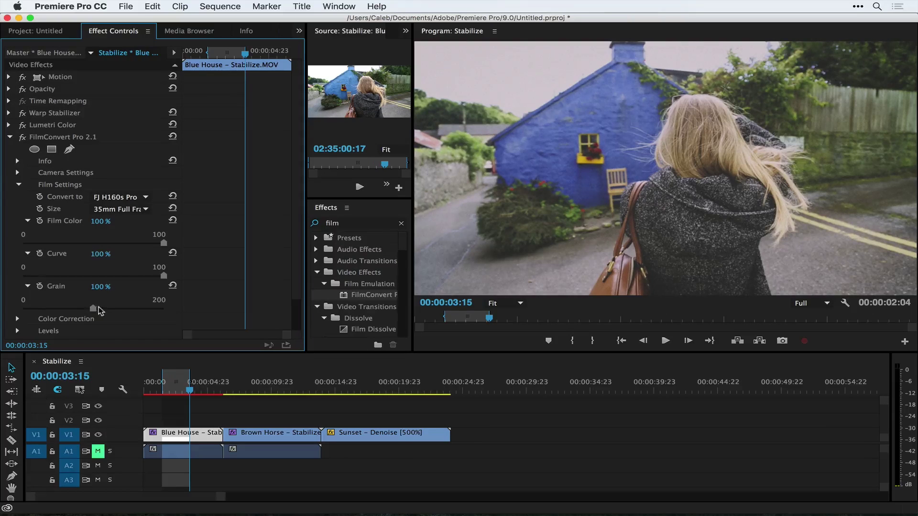
left_click_drag(94, 309, 3, 299)
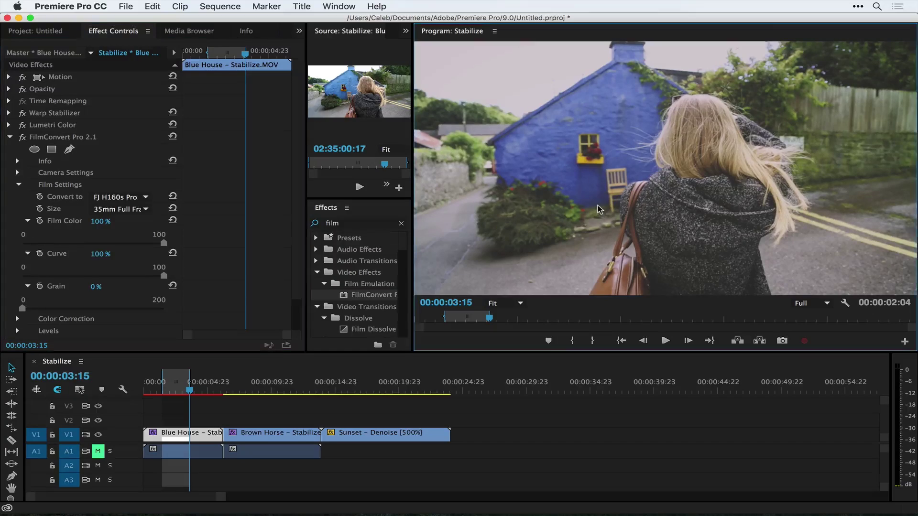
Play the clip in a maximized program monitor to judge the grain, and set Grain to 0%
key("grave")
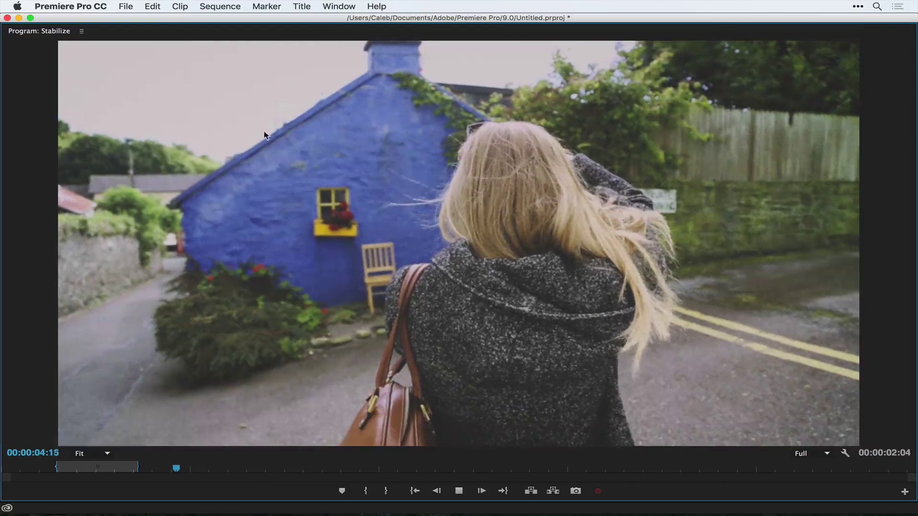
key("space")
key("grave")
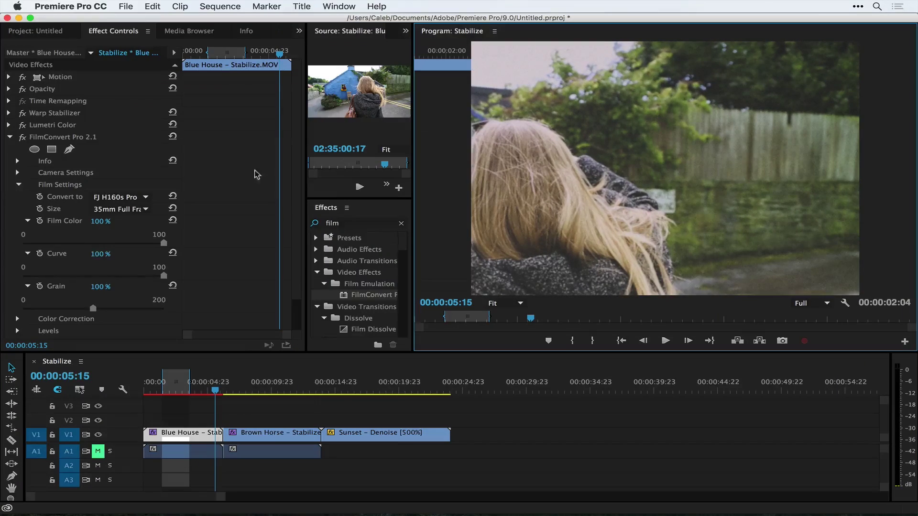
left_click_drag(62, 309, 17, 303)
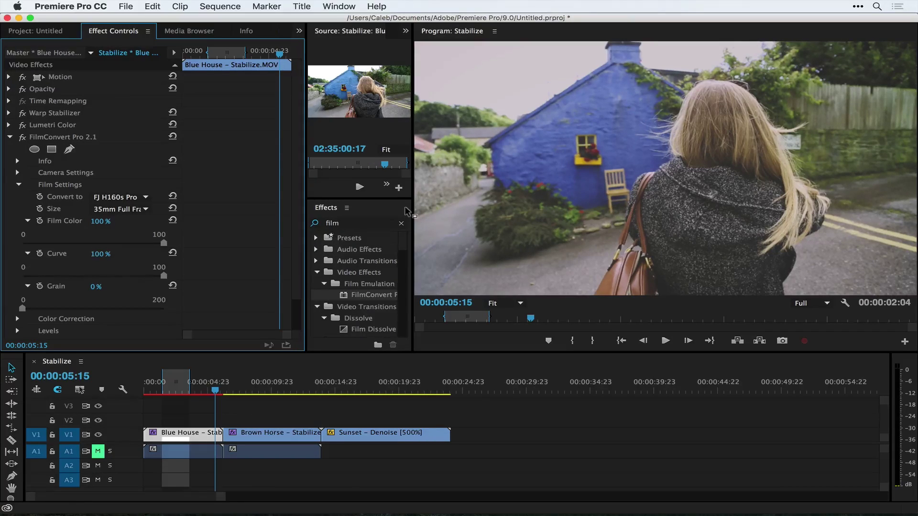
Convert the clip to the KD P400 Ptra film stock and reduce Film Color to 25%
mouse_move(164, 243)
left_mouse_down()
mouse_move(24, 245)
mouse_move(165, 244)
left_mouse_up()
left_click(119, 197)
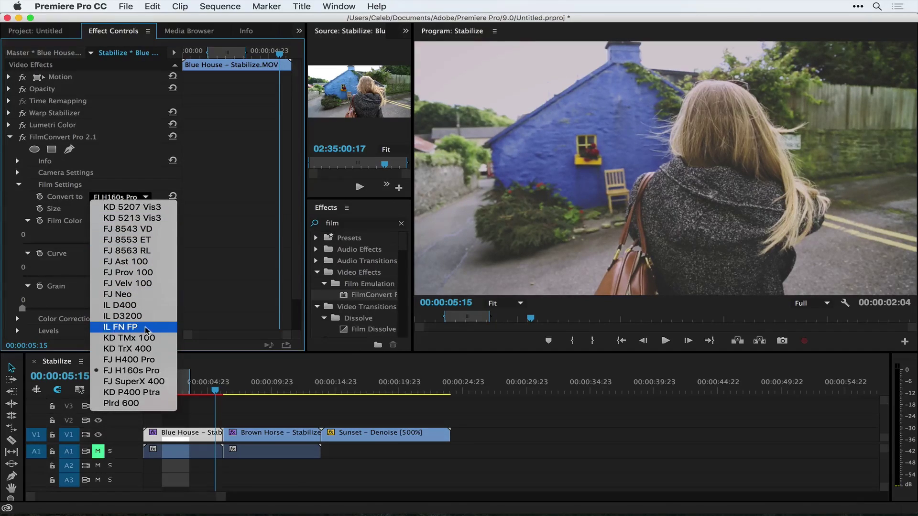
left_click(136, 392)
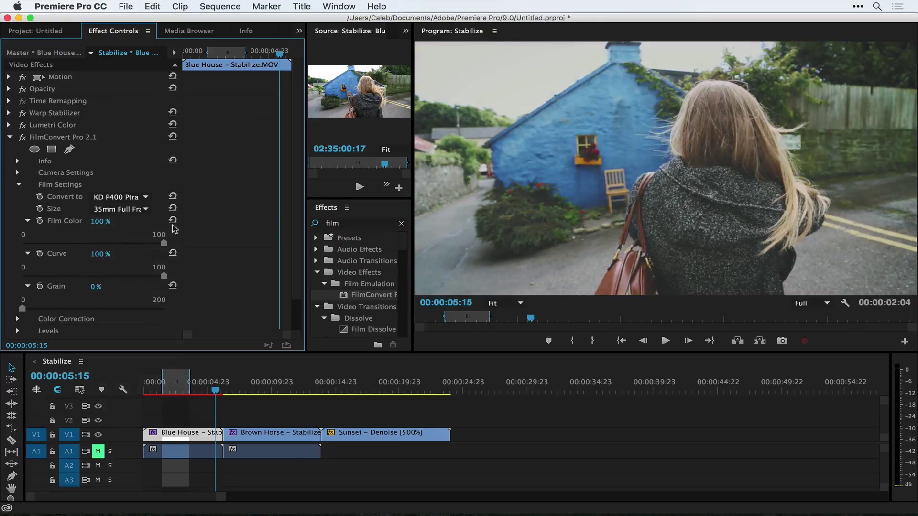
left_click(93, 242)
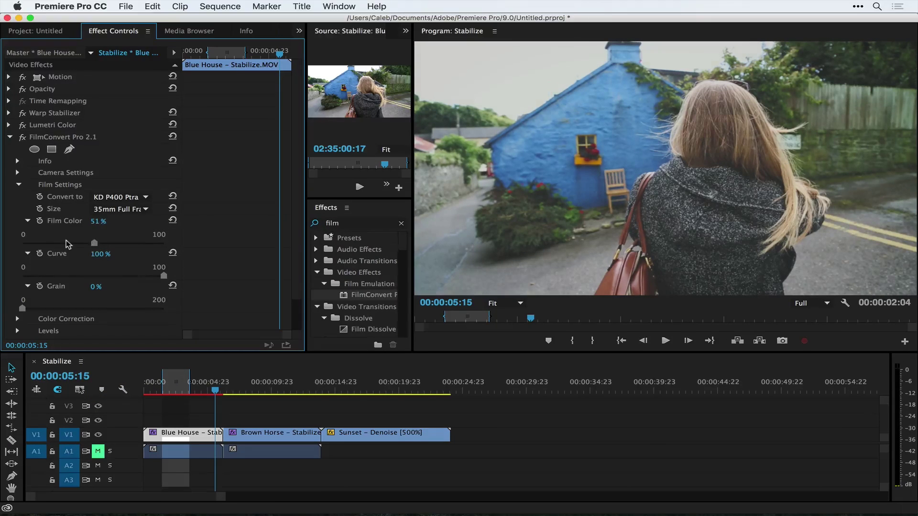
left_click_drag(47, 240, 9, 247)
left_click_drag(75, 248, 220, 242)
left_click(54, 244)
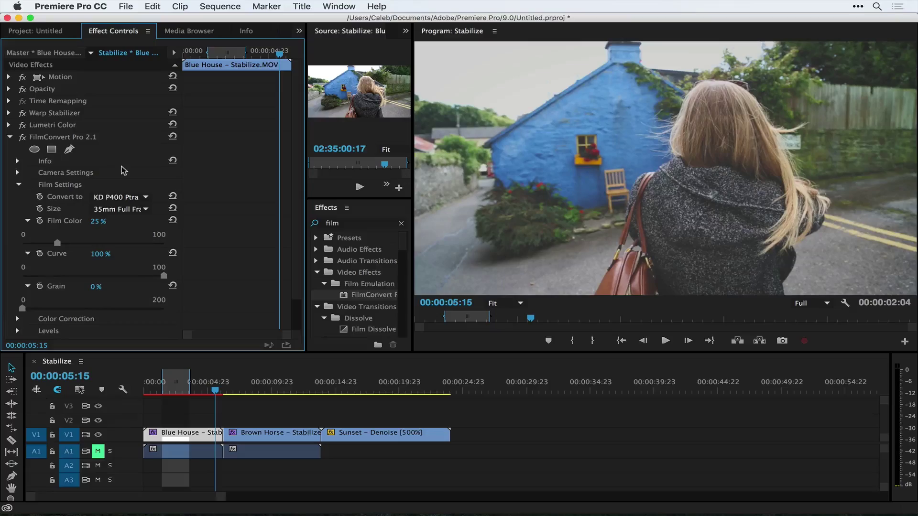
Set the film stock to Plrd 600 and expand the Color Correction and Levels settings
left_click(18, 284)
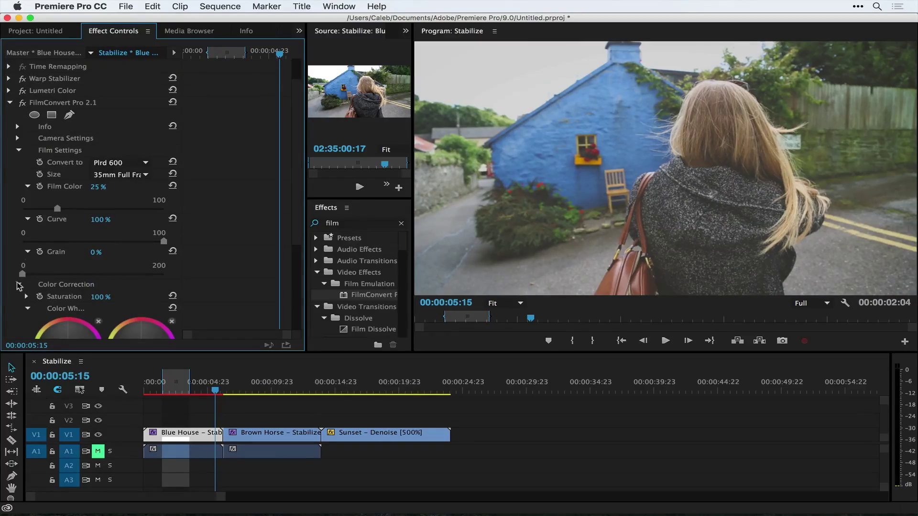
left_click(126, 163)
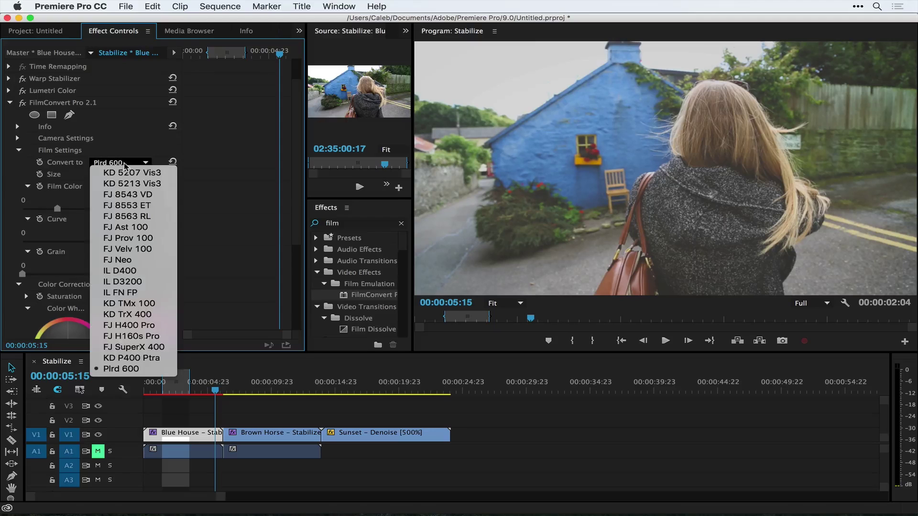
left_click(124, 364)
scroll(195, 249, "down", 10)
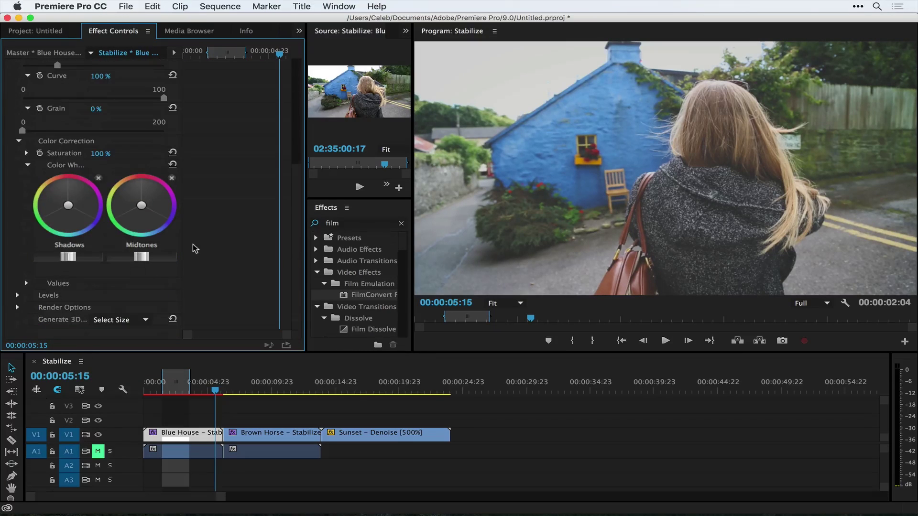
left_click(17, 295)
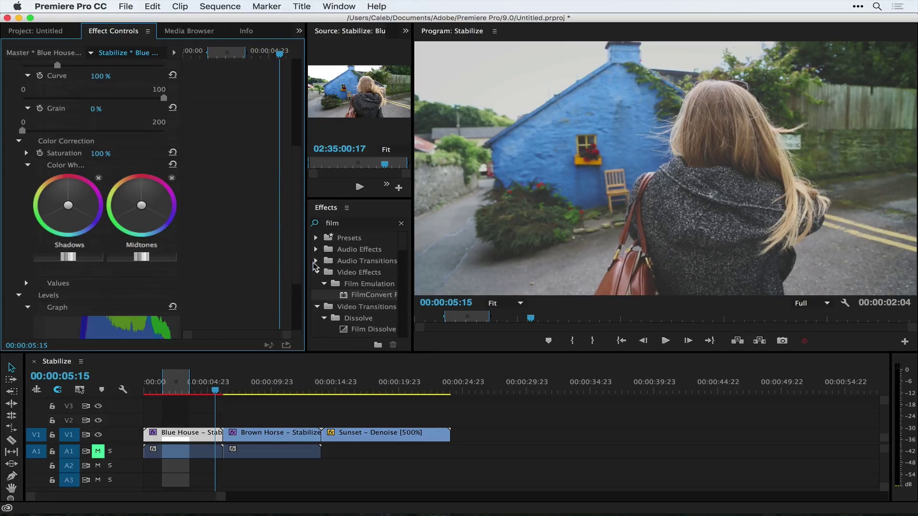
Pull the white point of the Levels graph inward to about three quarters of the range to brighten the Blue House clip
scroll(263, 265, "down", 4)
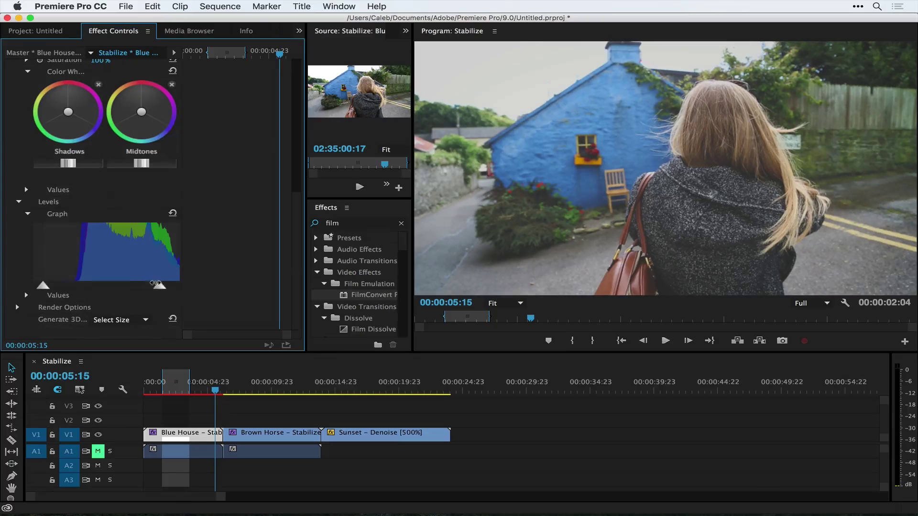
mouse_move(45, 285)
left_mouse_down()
mouse_move(77, 283)
mouse_move(43, 286)
left_mouse_up()
left_click_drag(165, 286, 136, 285)
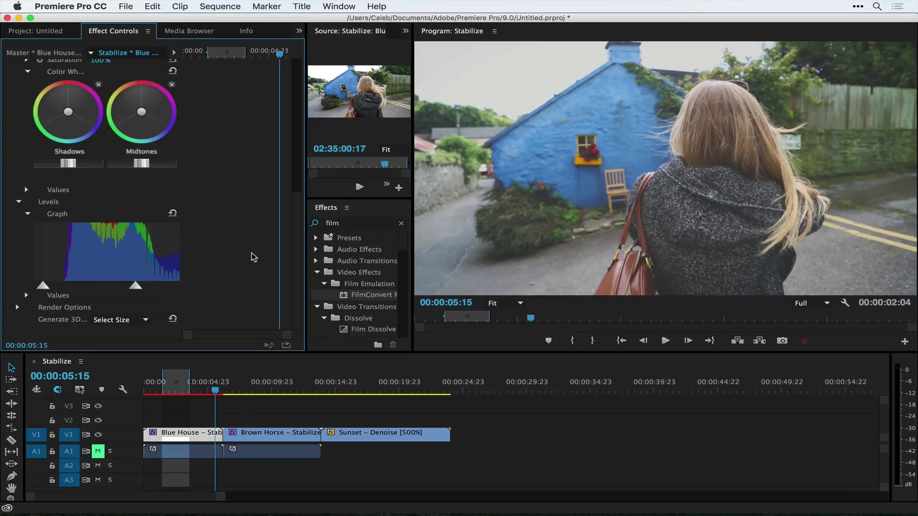
scroll(254, 257, "up", 5)
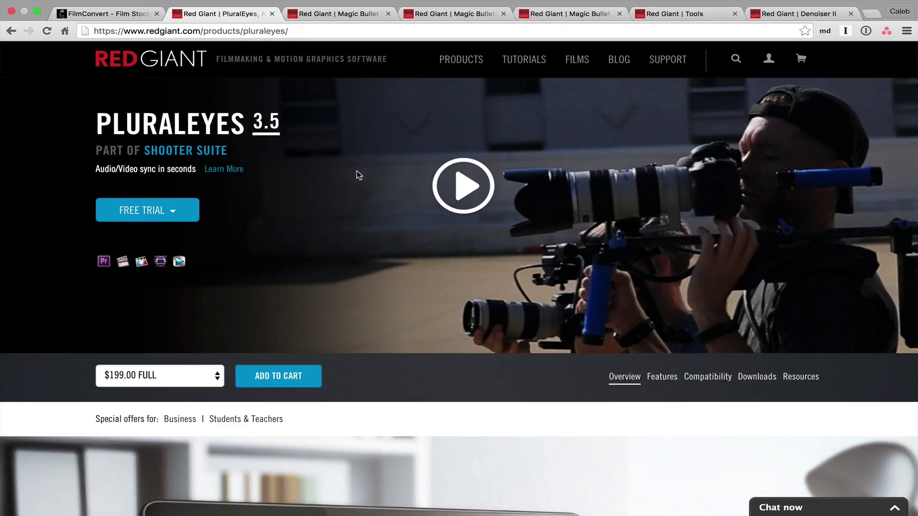
Switch to the web browser and read the PluralEyes 3.5 product page on the Red Giant site
scroll(349, 185, "down", 10)
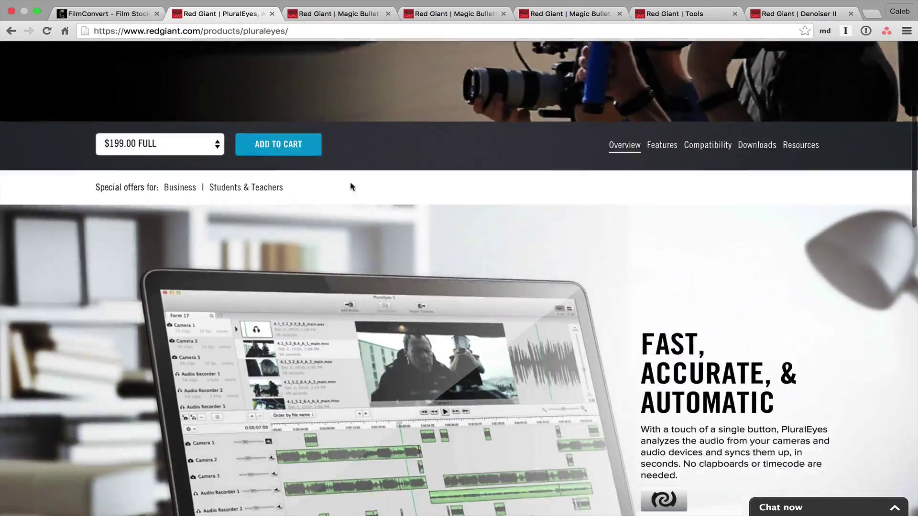
scroll(350, 183, "down", 1)
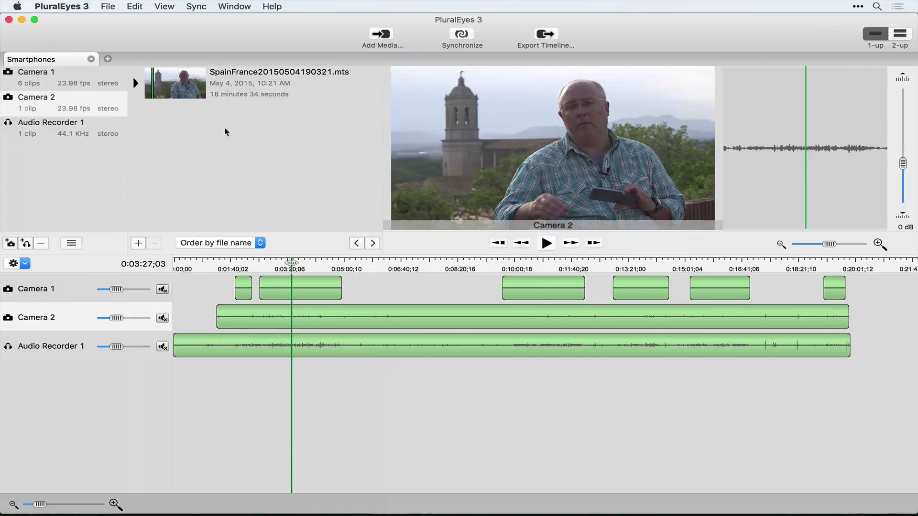
Switch to PluralEyes 3 and view the contents of the Camera 1, Camera 2 and Audio Recorder 1 bins
left_click(66, 88)
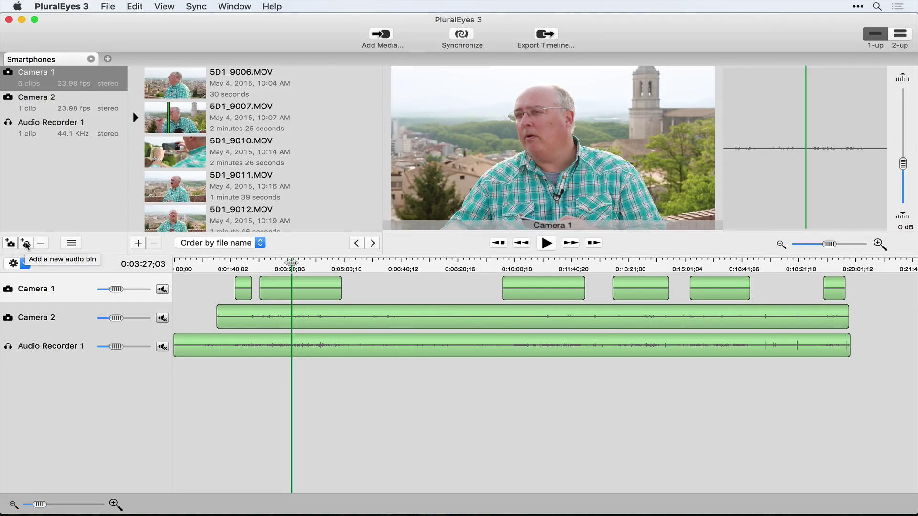
left_click(68, 115)
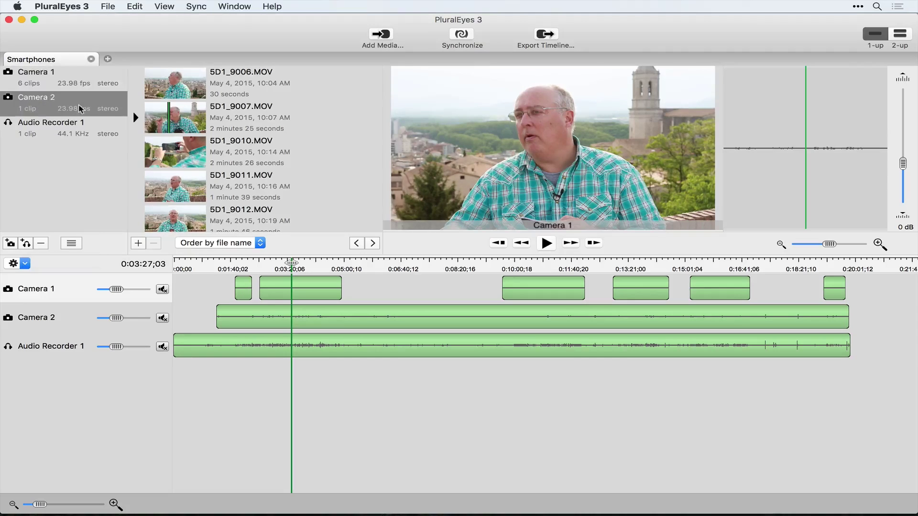
left_click(74, 130)
left_click(82, 81)
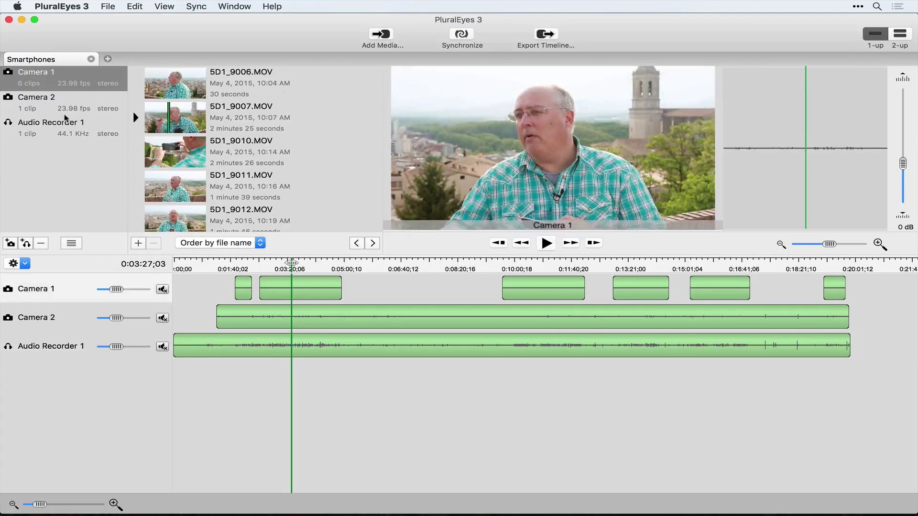
left_click(47, 113)
left_click(53, 135)
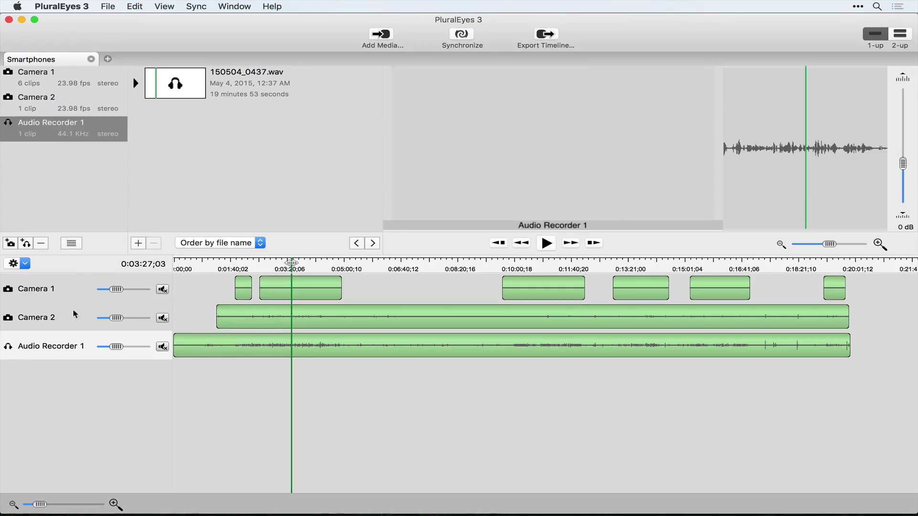
Scrub the timeline on the Camera 2 and Camera 1 tracks to compare both angles, ending at 0:03:26;22
left_click(75, 314)
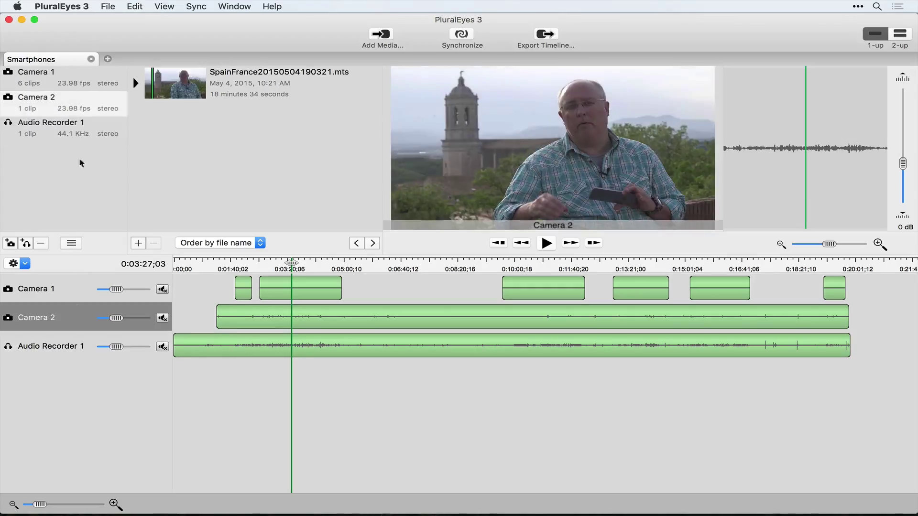
mouse_move(297, 274)
left_mouse_down()
mouse_move(400, 266)
mouse_move(304, 266)
left_mouse_up()
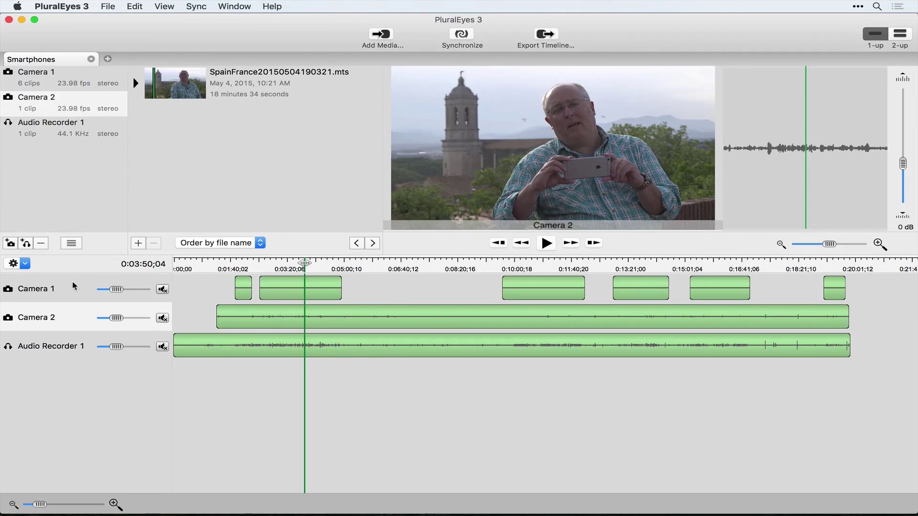
left_click(74, 286)
left_click_drag(309, 265, 286, 266)
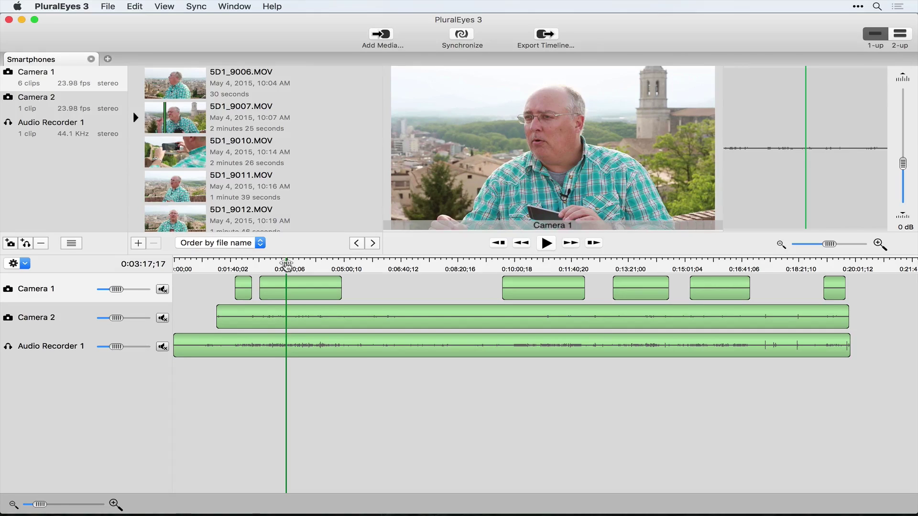
mouse_move(286, 264)
left_mouse_down()
mouse_move(301, 264)
mouse_move(291, 264)
left_mouse_up()
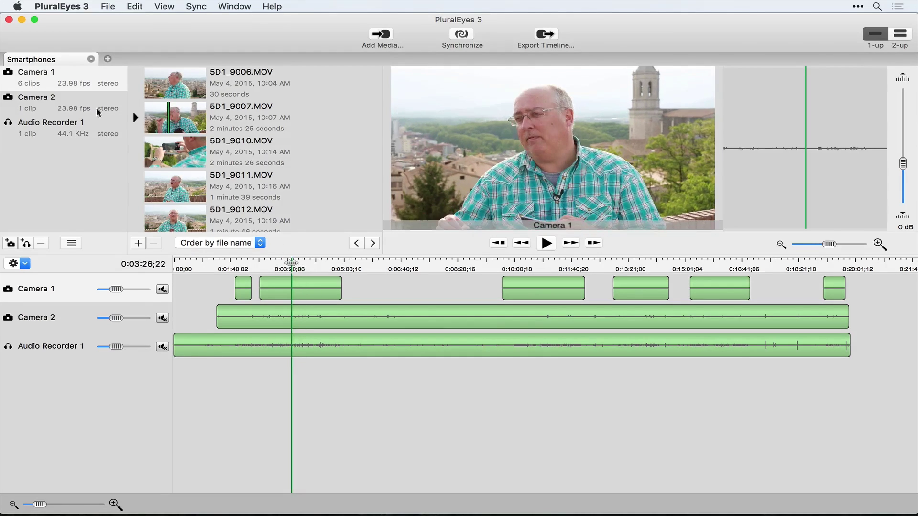
left_click(69, 76)
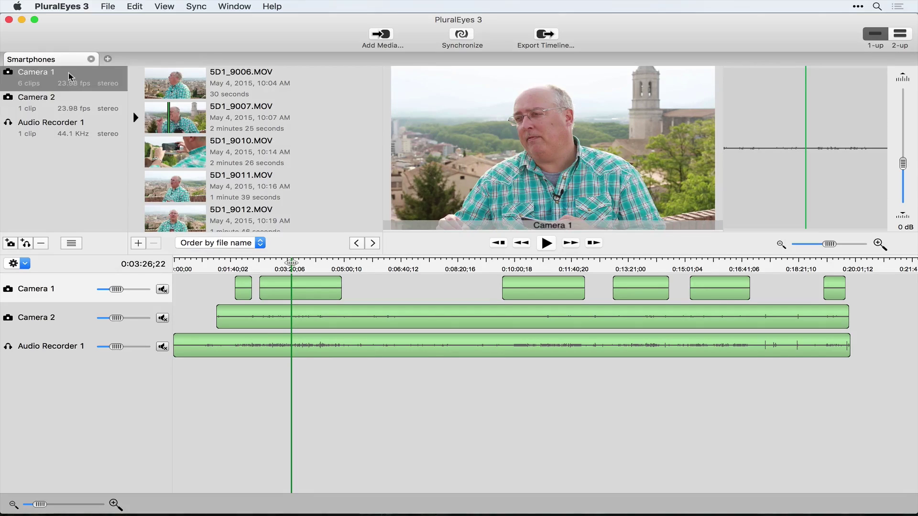
left_click(138, 243)
left_click(606, 320)
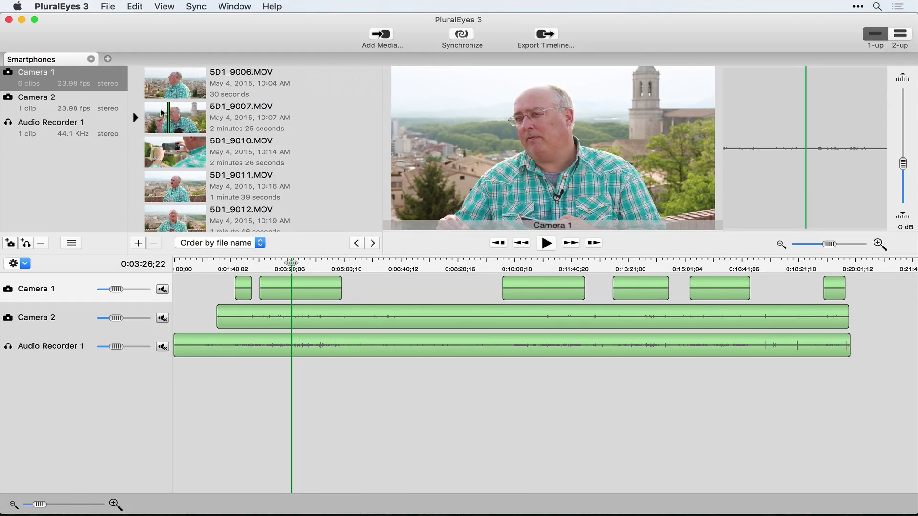
Review the Camera 1, Camera 2 and Audio Recorder 1 tracks and synchronize their clips
left_click(77, 289)
left_click(70, 318)
left_click(70, 346)
left_click(75, 287)
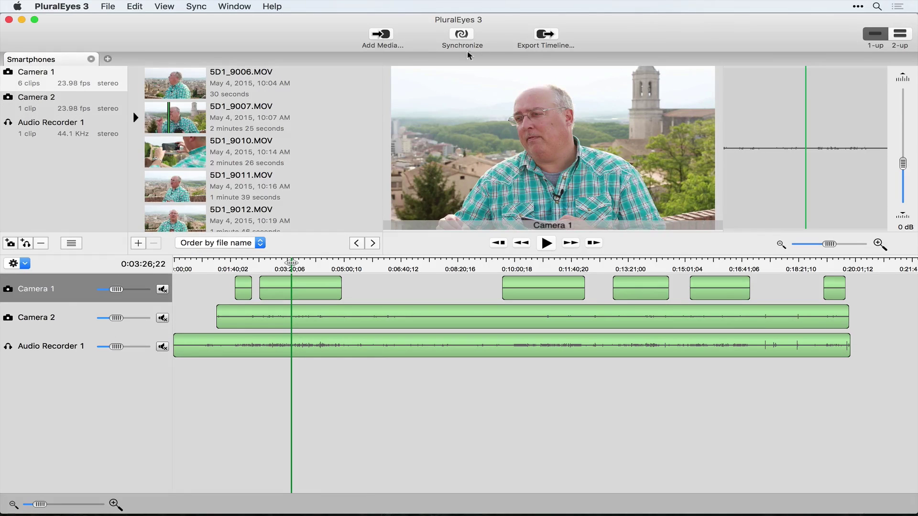
left_click(462, 35)
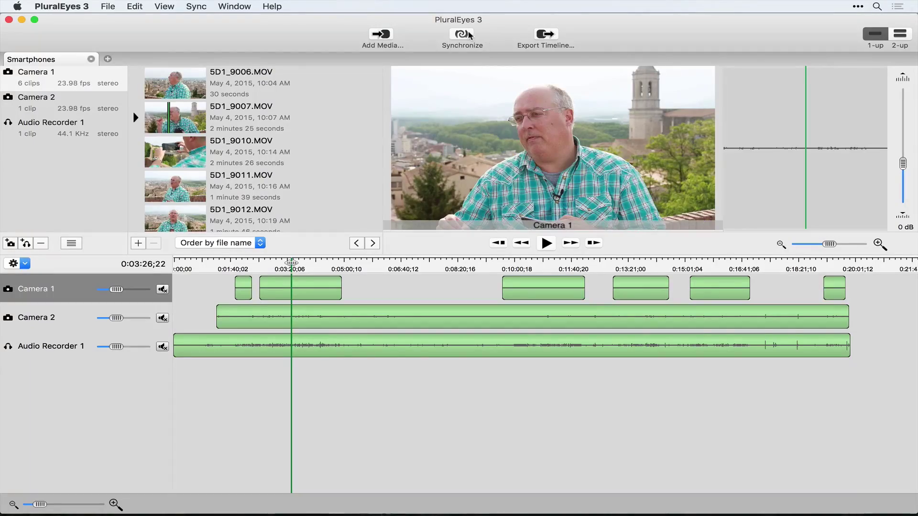
left_click(469, 35)
Export the synced timeline for Premiere Pro as Final Cut Pro XML for Premiere
left_click(546, 34)
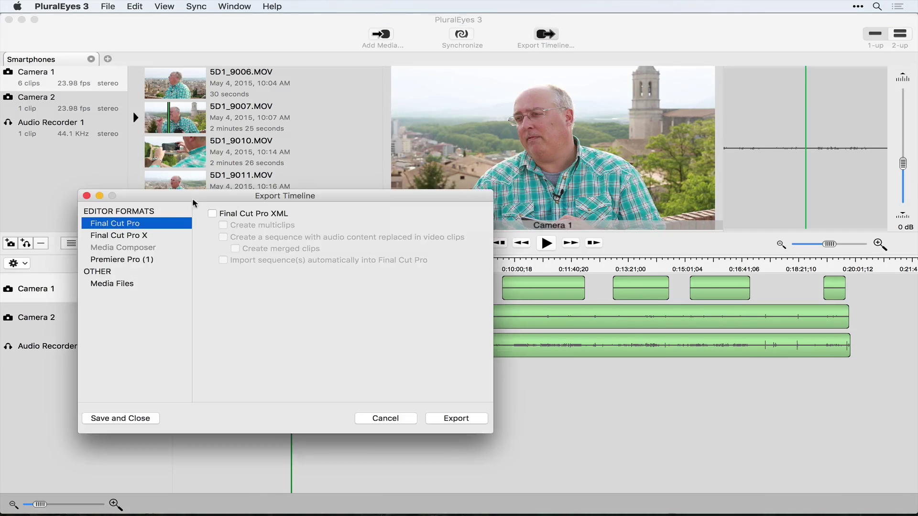
left_click(162, 236)
left_click(164, 259)
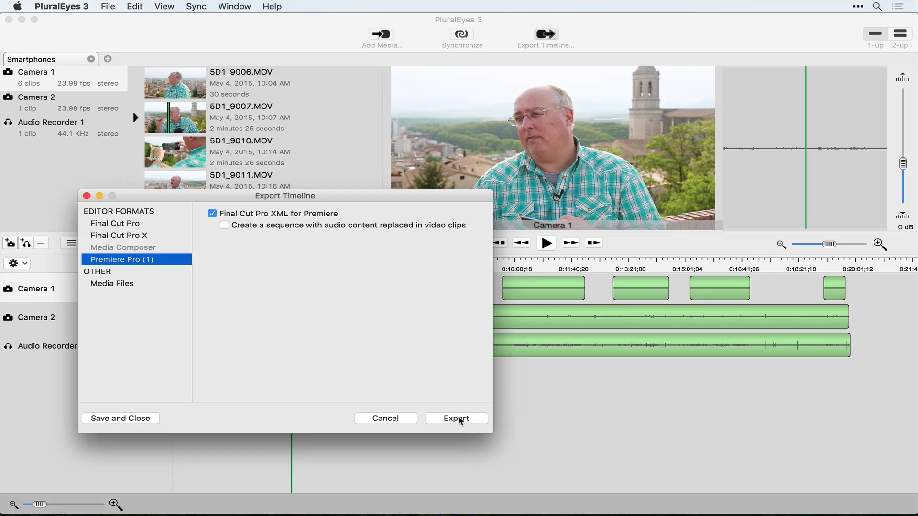
left_click(458, 418)
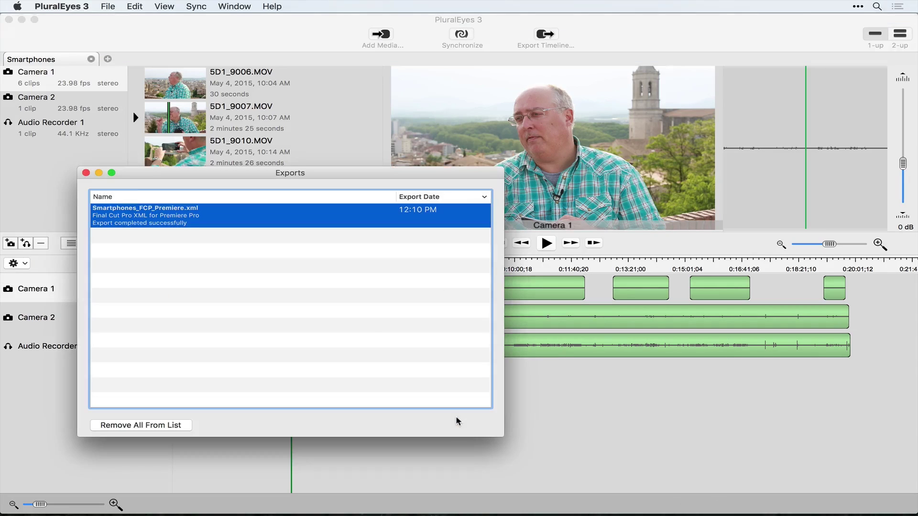
Reveal the exported Smartphones_FCP_Premiere.xml in Finder and move it to the Desktop
right_click(198, 221)
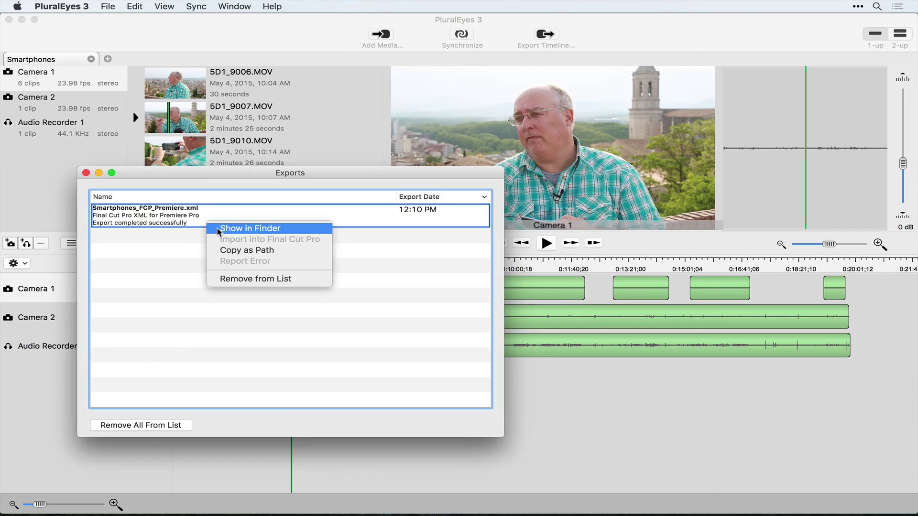
left_click(225, 230)
left_click(345, 128)
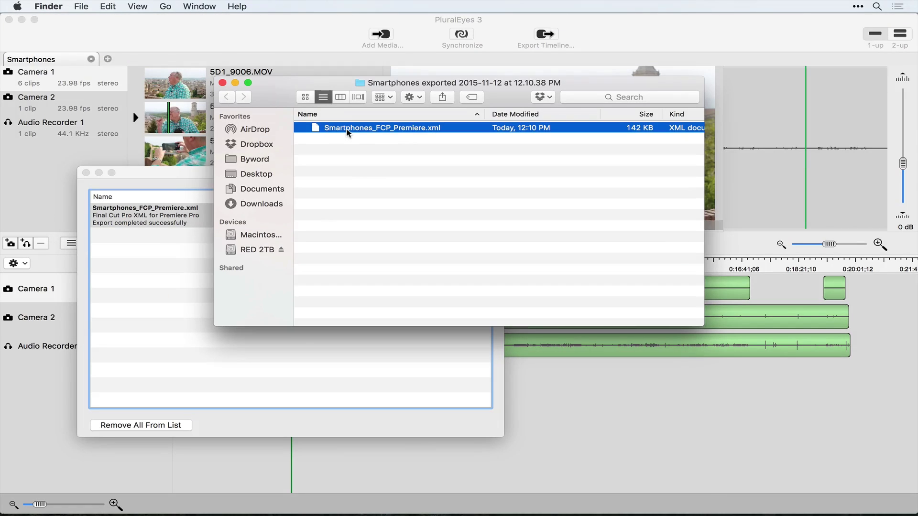
left_click_drag(345, 128, 260, 176)
Switch to Premiere Pro and import the exported Smartphones_FCP_Premiere.xml from the Desktop into the project
key("super+Tab")
key("super+Tab")
key("super+Tab")
key("super+Tab")
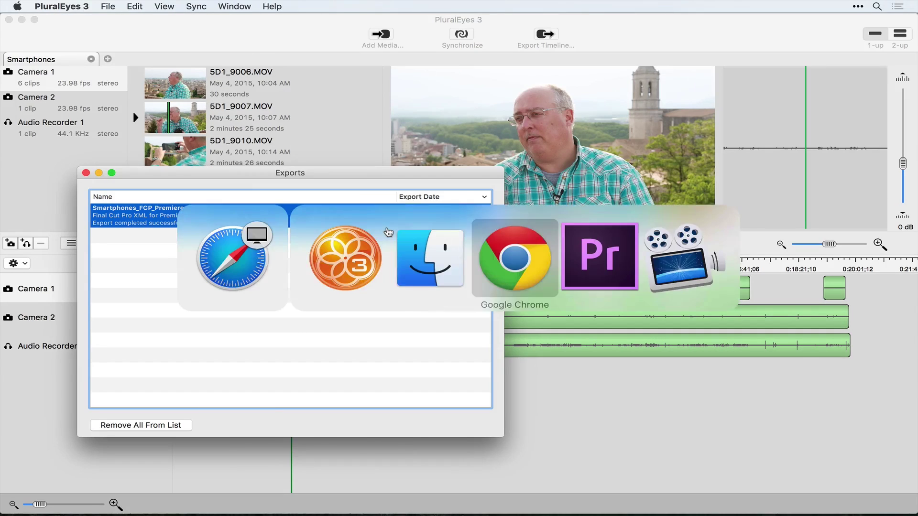
left_click(43, 32)
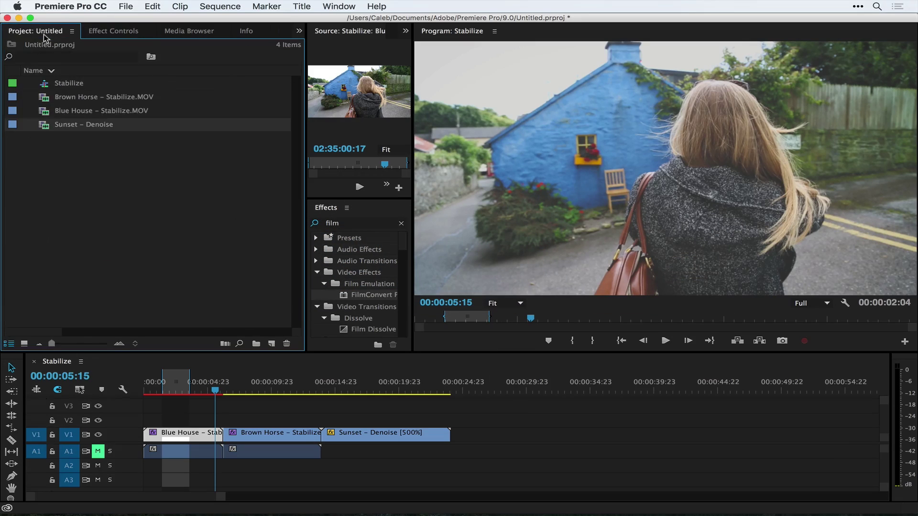
double_click(80, 223)
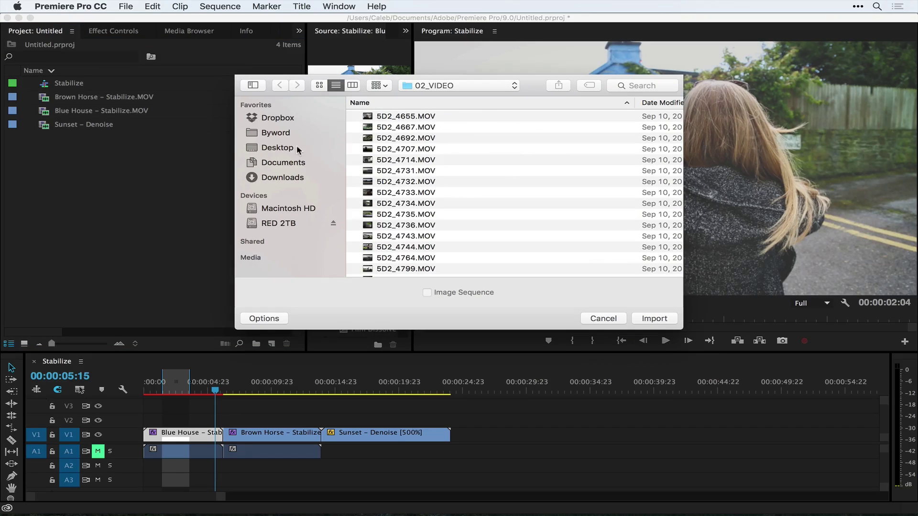
left_click(277, 147)
double_click(456, 120)
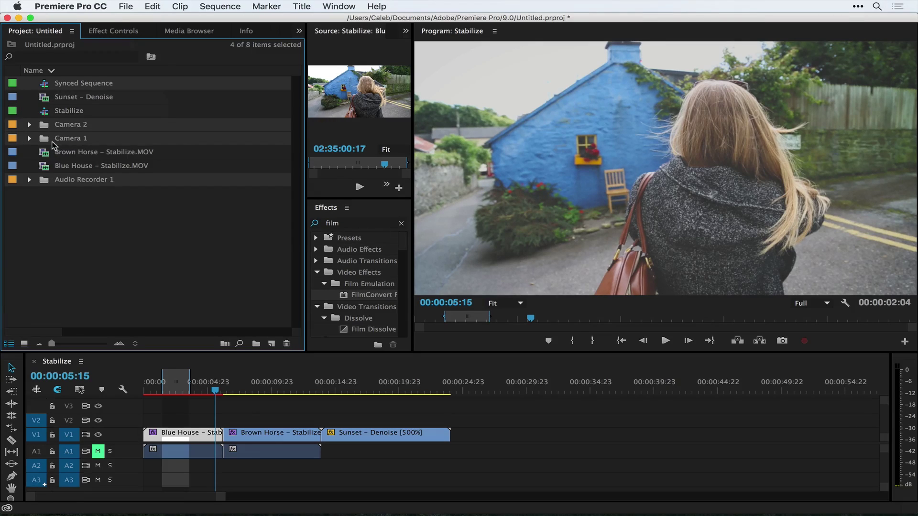
Expand the imported Audio Recorder 1, Camera 1 and Camera 2 bins to show their clips
left_click(49, 223)
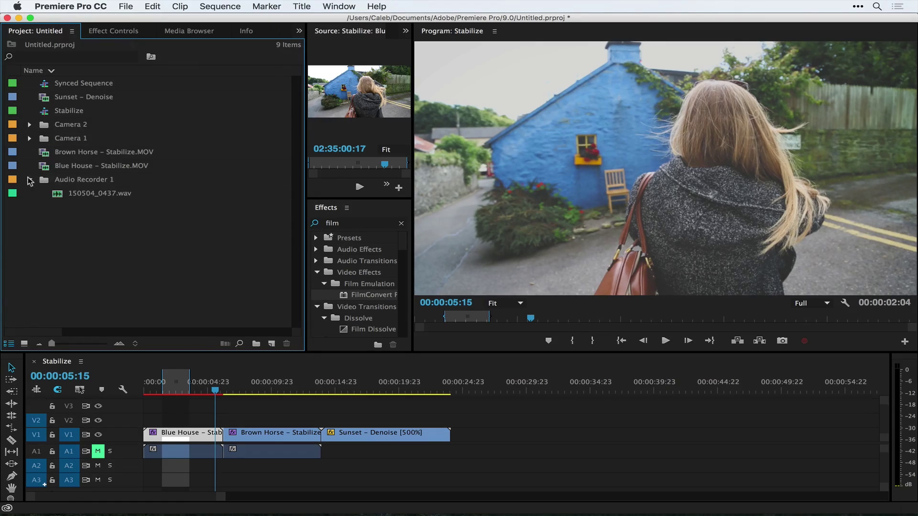
left_click(30, 139)
left_click(29, 125)
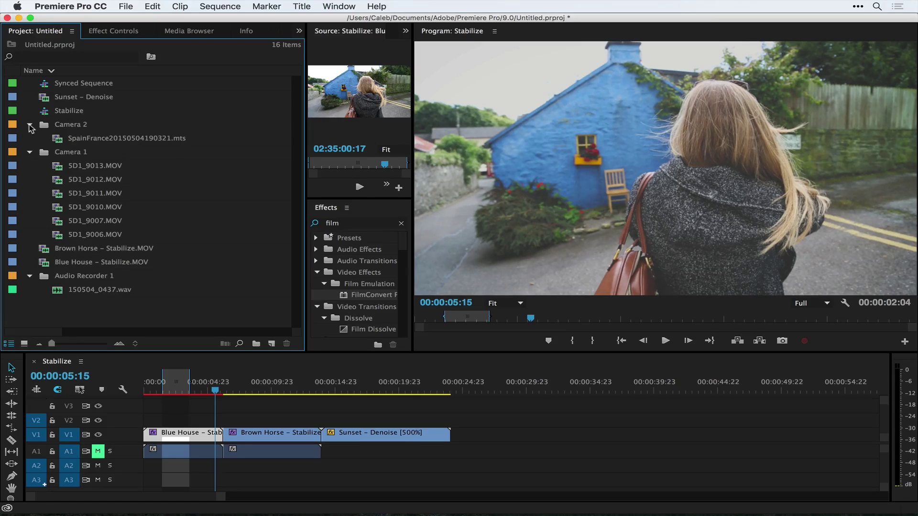
Open Synced Sequence at 00:01:58:16 and fit all its clips and tracks in an enlarged timeline
left_click(46, 86)
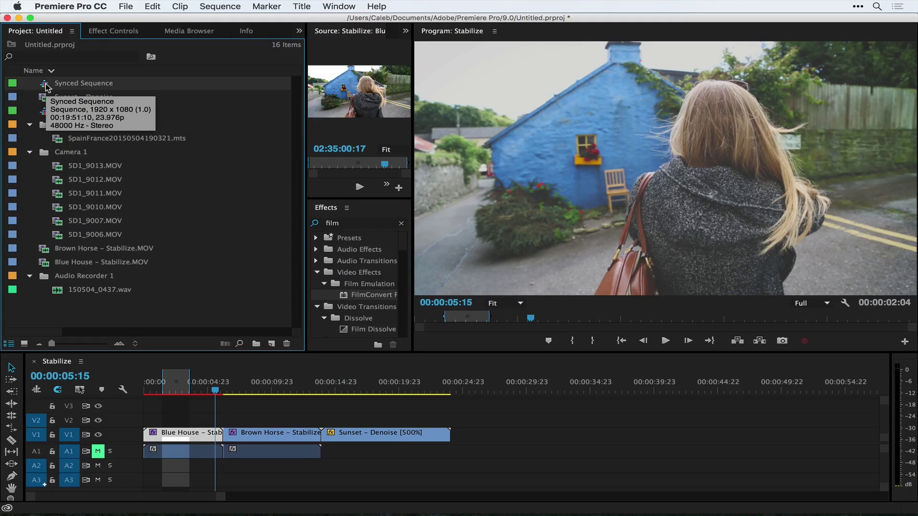
double_click(46, 86)
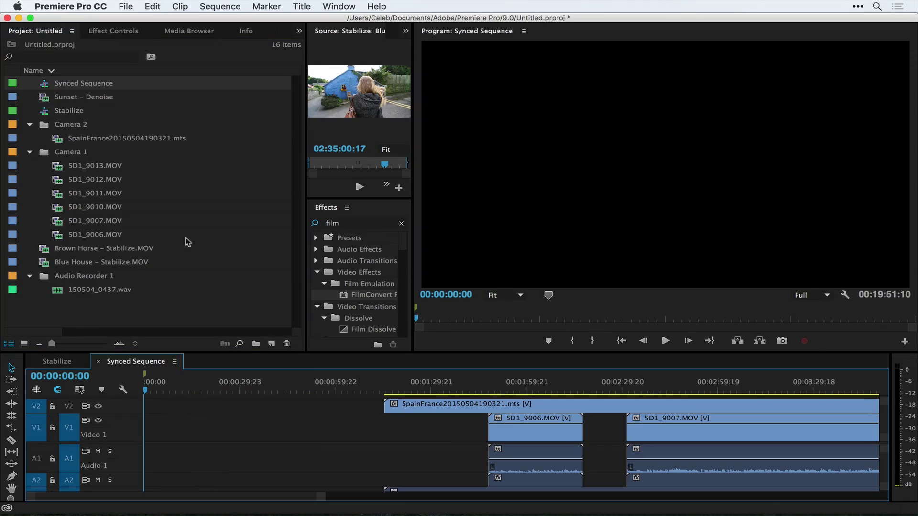
left_click_drag(316, 390, 526, 382)
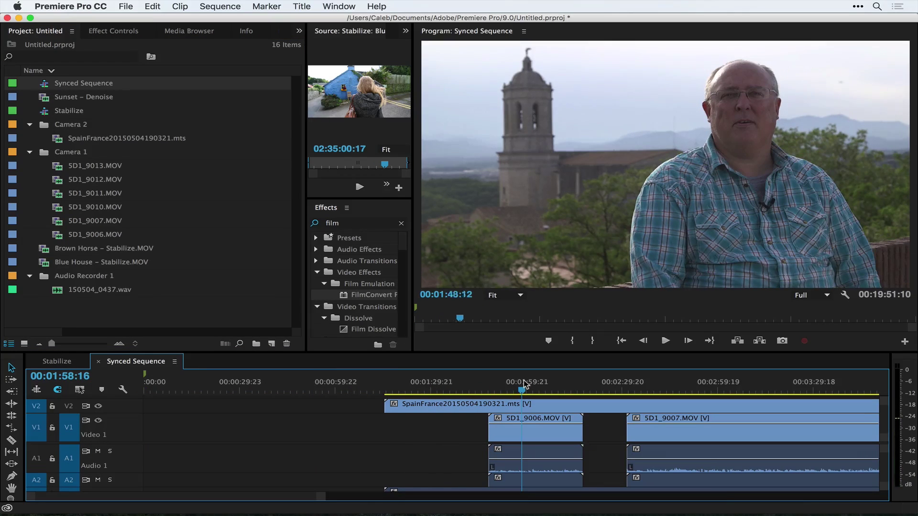
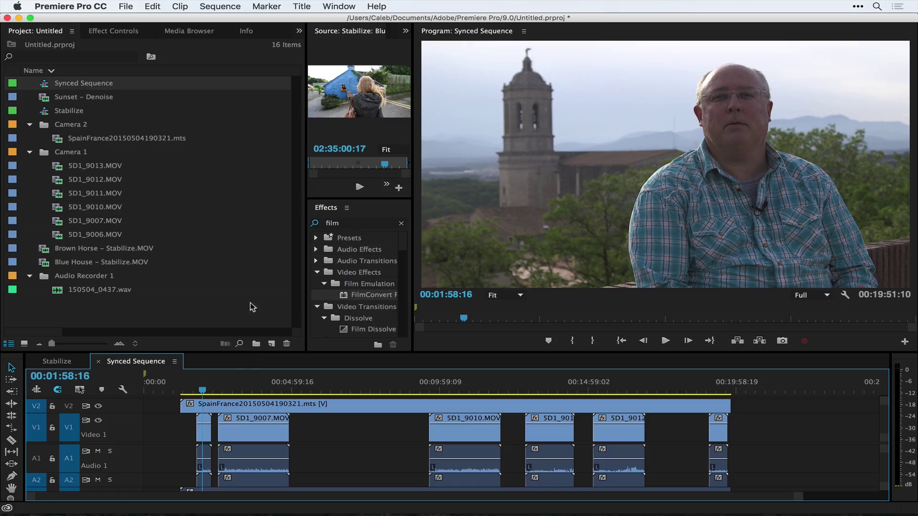
left_click_drag(245, 350, 241, 199)
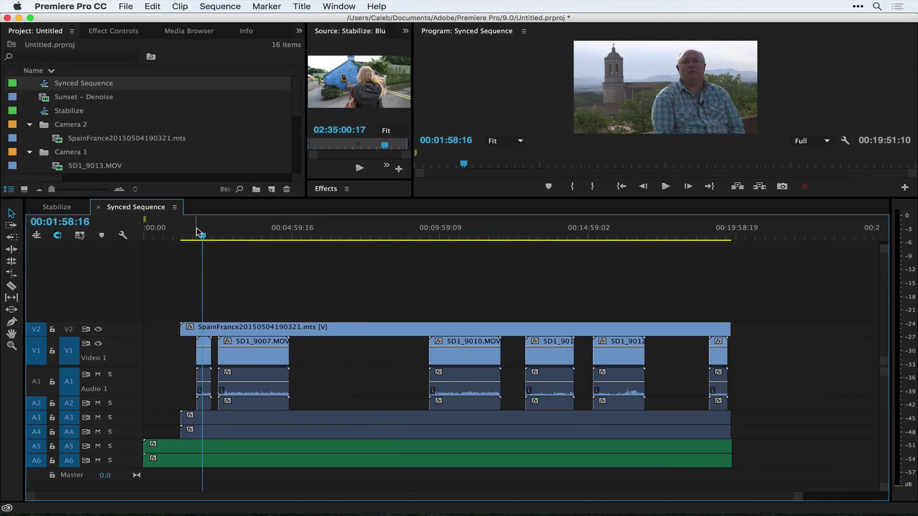
Select the SpainFrance20150504190321.mts clip on V2 with its audio on A3 and A4, and expand audio tracks A2 to A4
left_click_drag(155, 344, 779, 381)
left_click(161, 340)
left_click(416, 328)
left_click(286, 418, "shift")
left_click(268, 431, "shift")
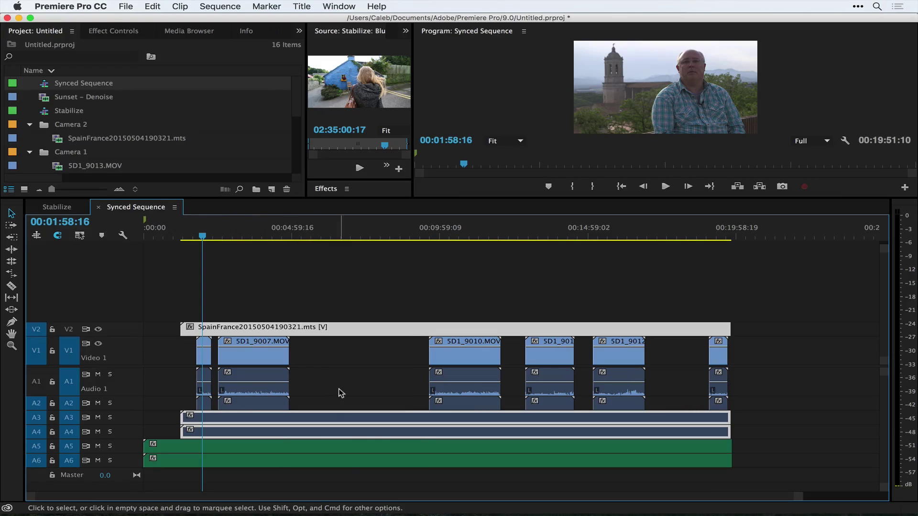
double_click(115, 404)
double_click(126, 442)
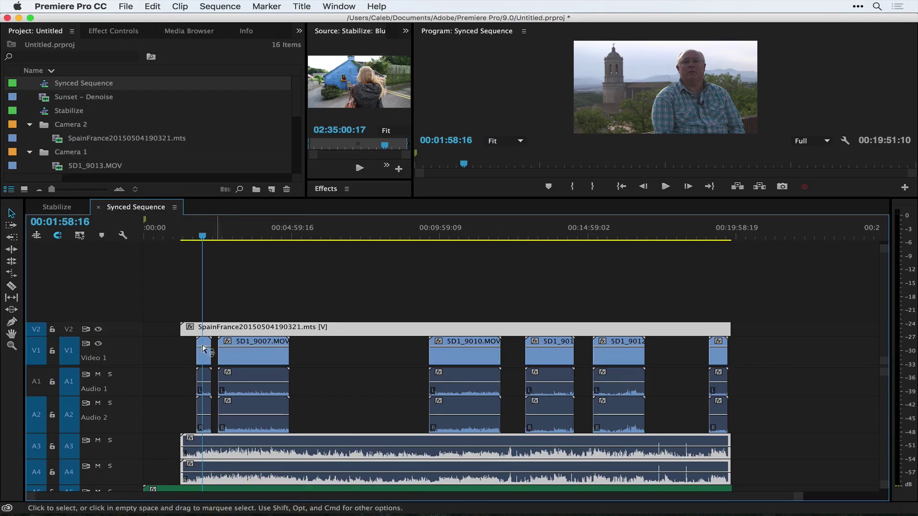
Collapse audio tracks A1 to A4 and expand audio tracks A5 and A6 in Synced Sequence
double_click(132, 385)
double_click(128, 404)
double_click(127, 430)
double_click(128, 432)
double_click(126, 462)
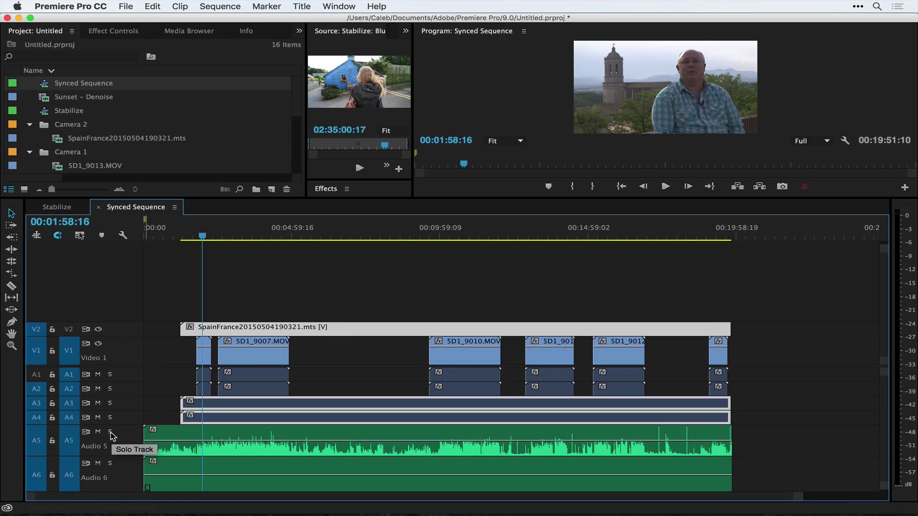
Solo audio track A5 and briefly play Synced Sequence from 00:02:50:05
left_click(203, 236)
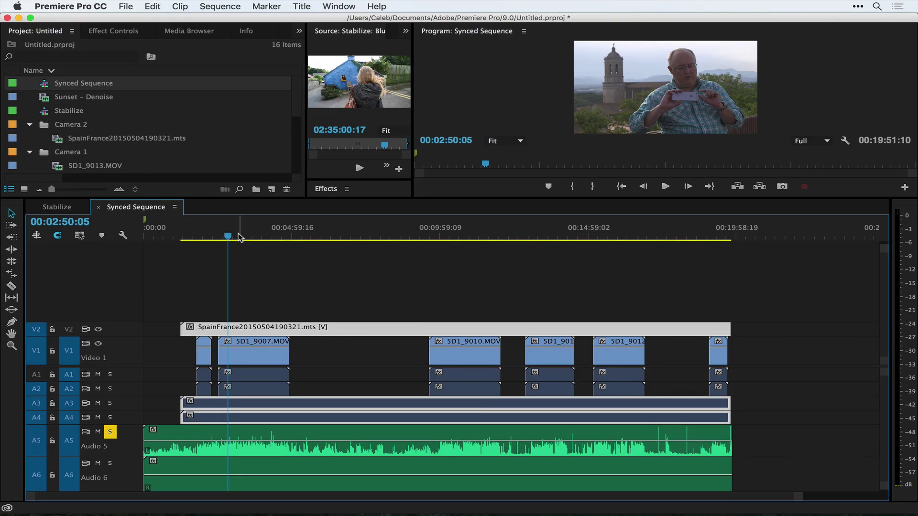
key("space")
key("space")
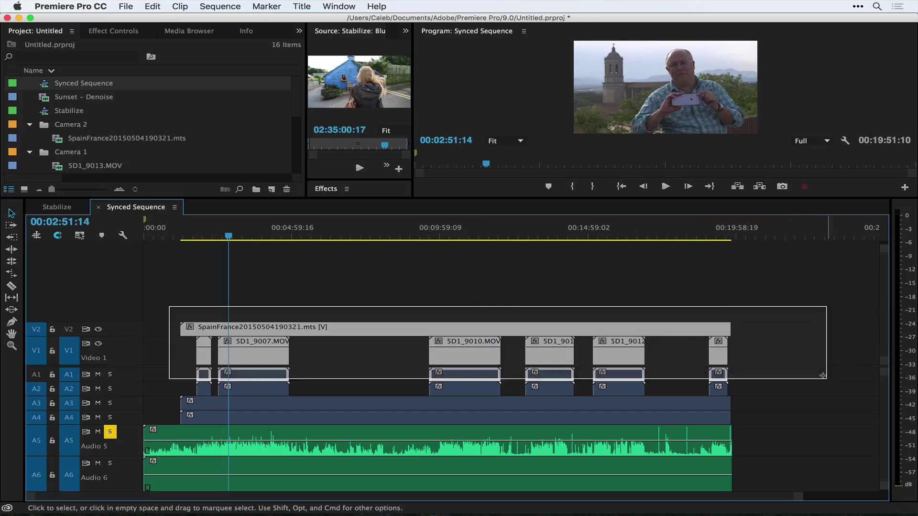
Nest all the V1 and V2 video clips as Nested Sequence 01 and enable multi-camera on the nested clip
right_click(447, 356)
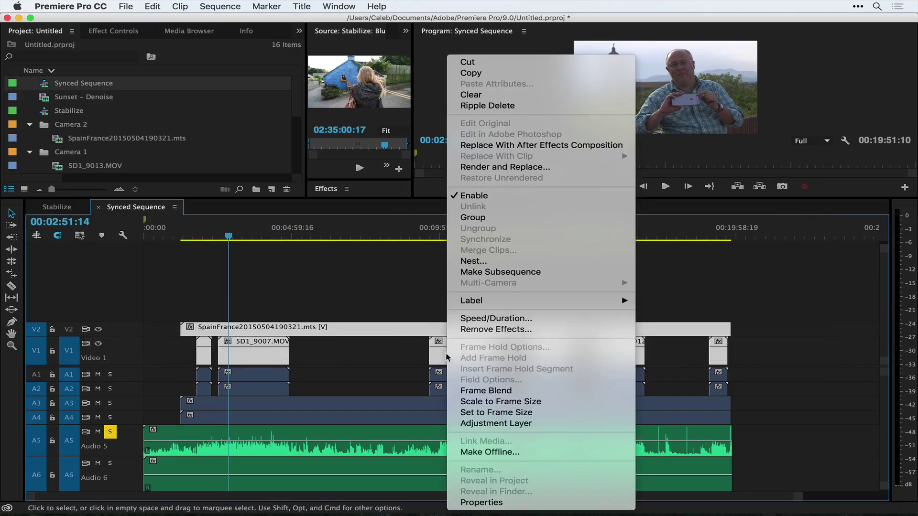
left_click(494, 264)
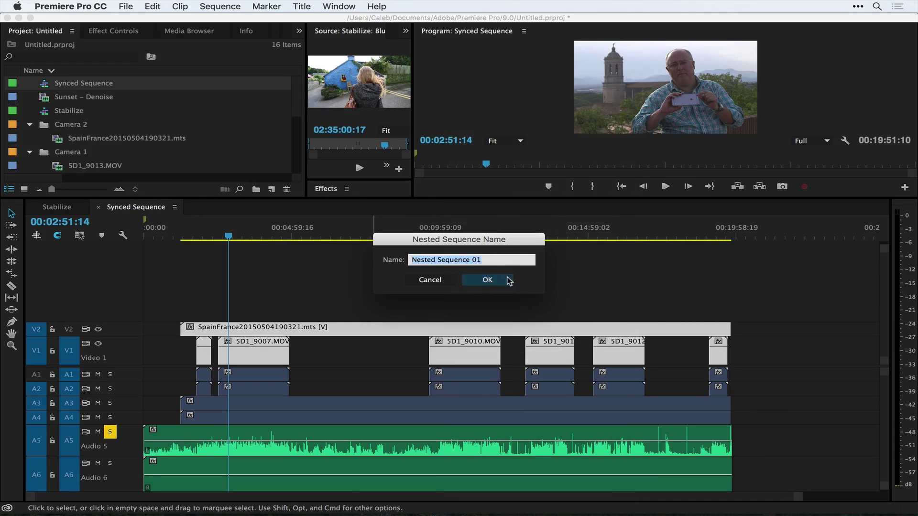
left_click(509, 277)
right_click(342, 355)
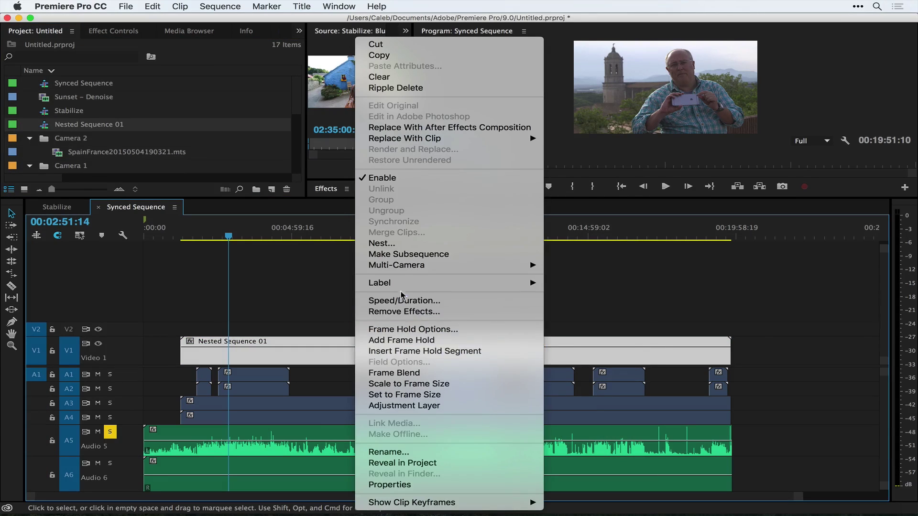
mouse_move(521, 265)
left_click(569, 266)
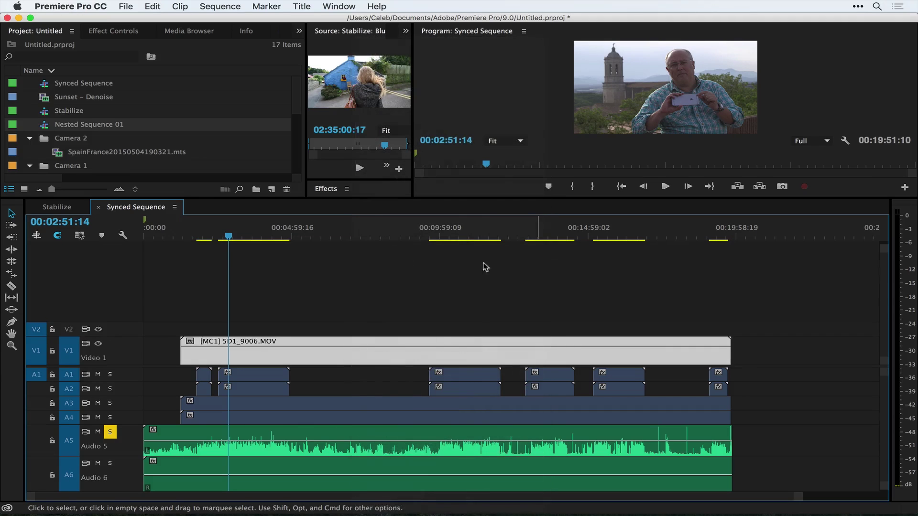
Go to 00:03:31:11, enlarge the Program monitor and switch it to the multi-camera view
left_click_drag(233, 234, 248, 235)
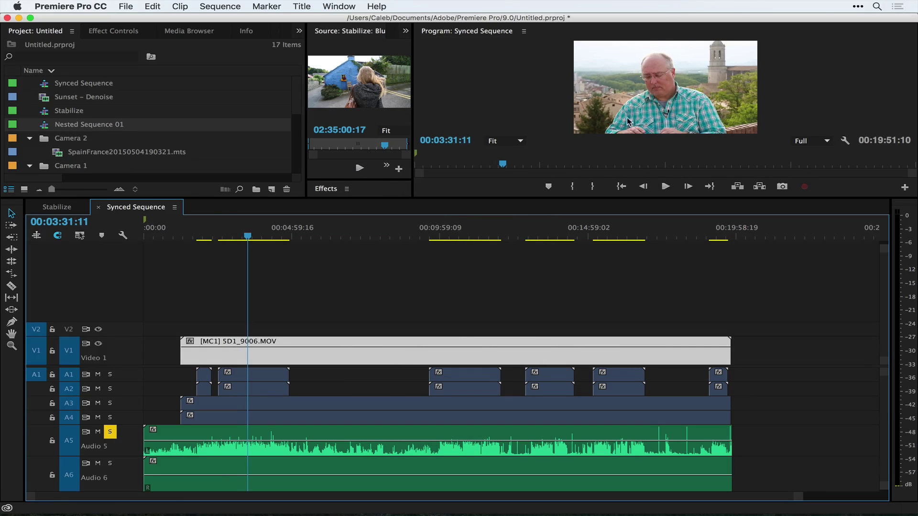
left_click_drag(606, 197, 607, 297)
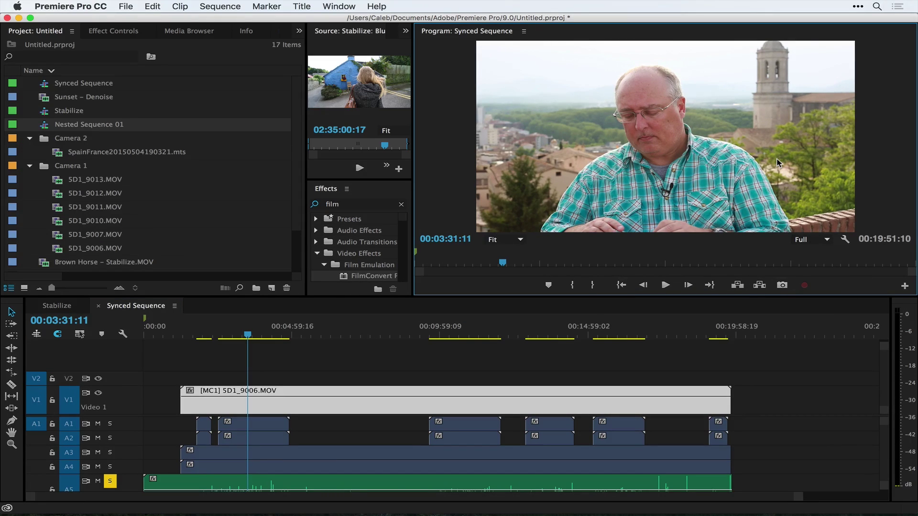
key("shift+0")
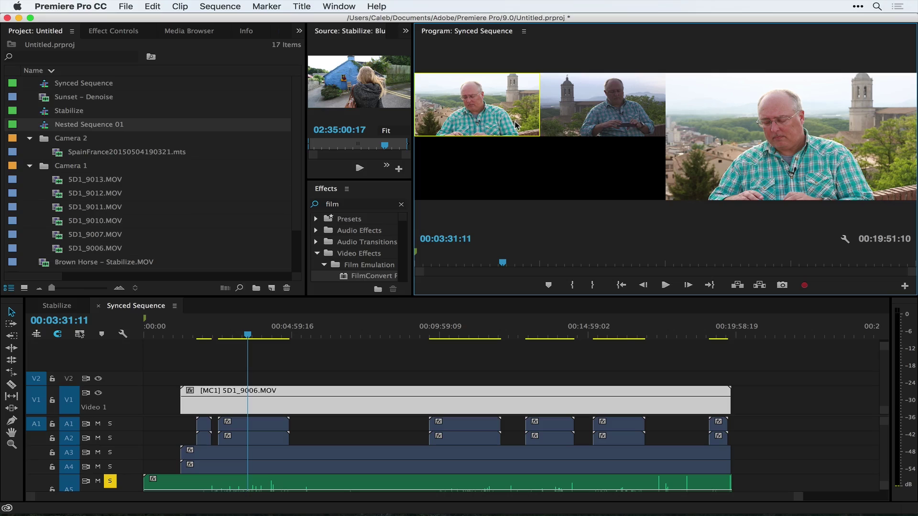
Mute audio track A5 and play from 00:03:06:23, cutting live between camera 1 and camera 2
left_click_drag(229, 331, 235, 331)
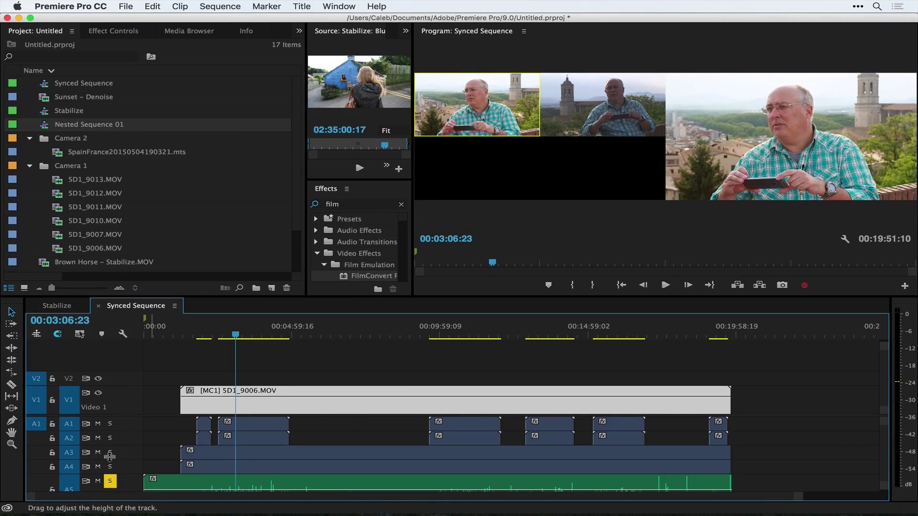
key("space")
key("2")
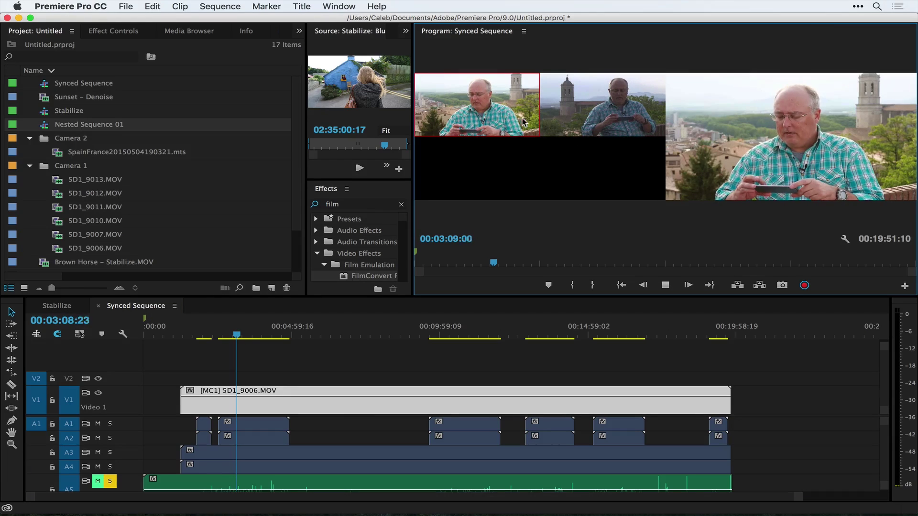
key("space")
Zoom the timeline in on the new camera cuts and play through them from 00:03:07:02
left_click(235, 336)
key("equal")
key("equal")
key("equal")
key("equal")
key("equal")
key("equal")
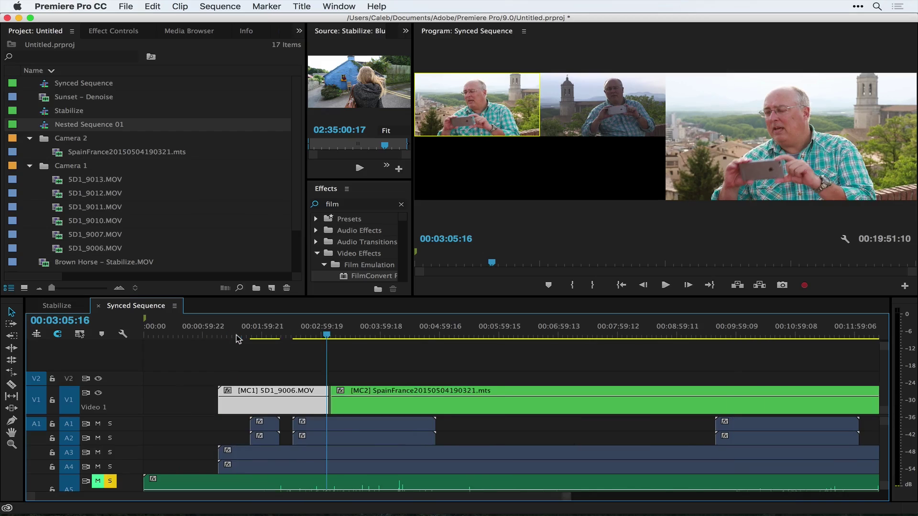
key("minus")
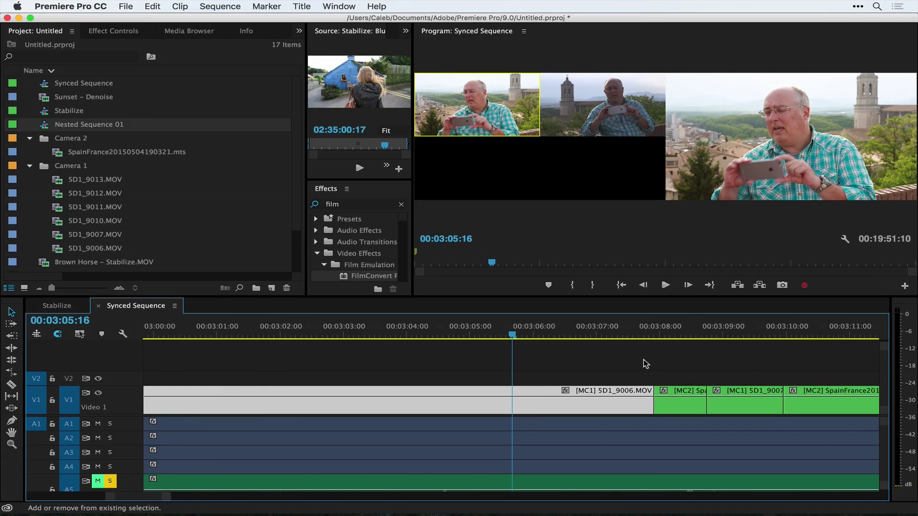
left_click_drag(645, 328, 604, 333)
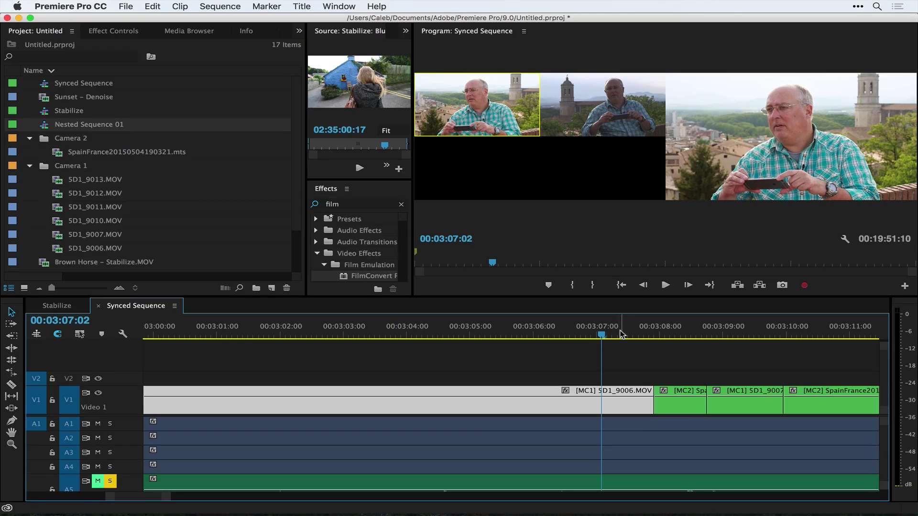
left_click(666, 286)
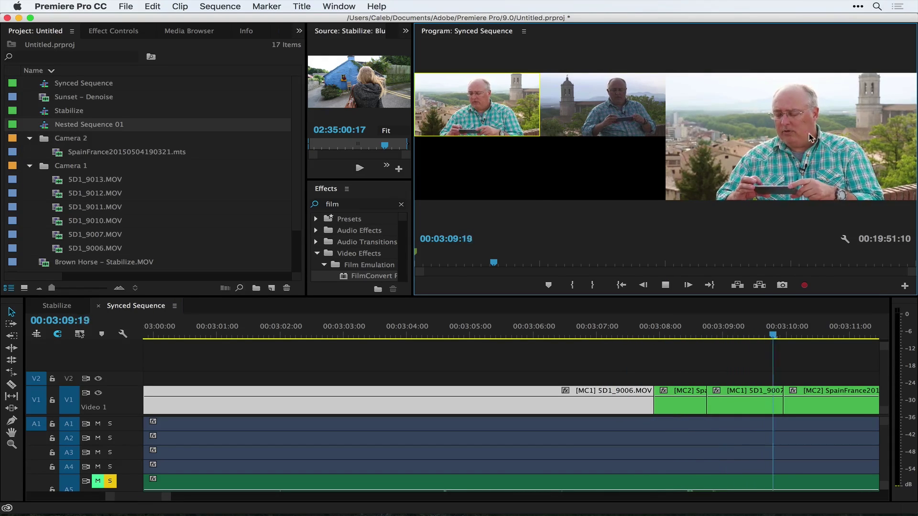
key("2")
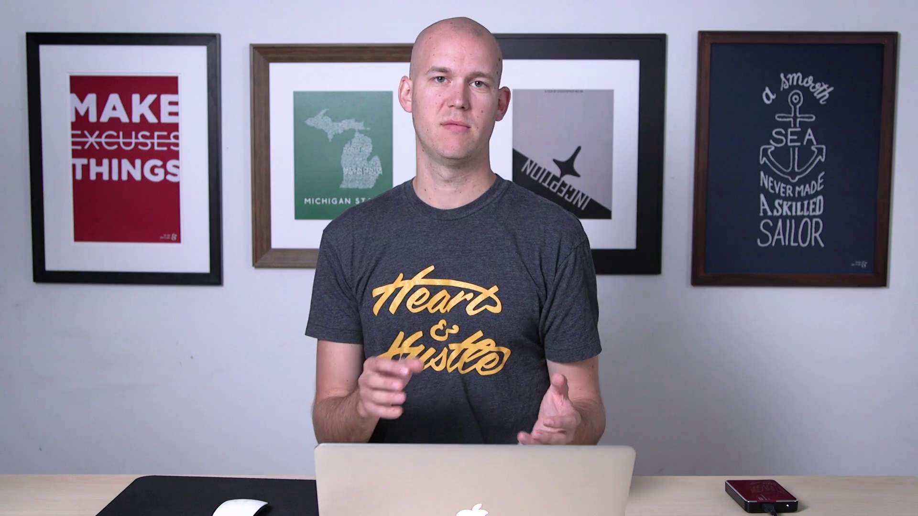